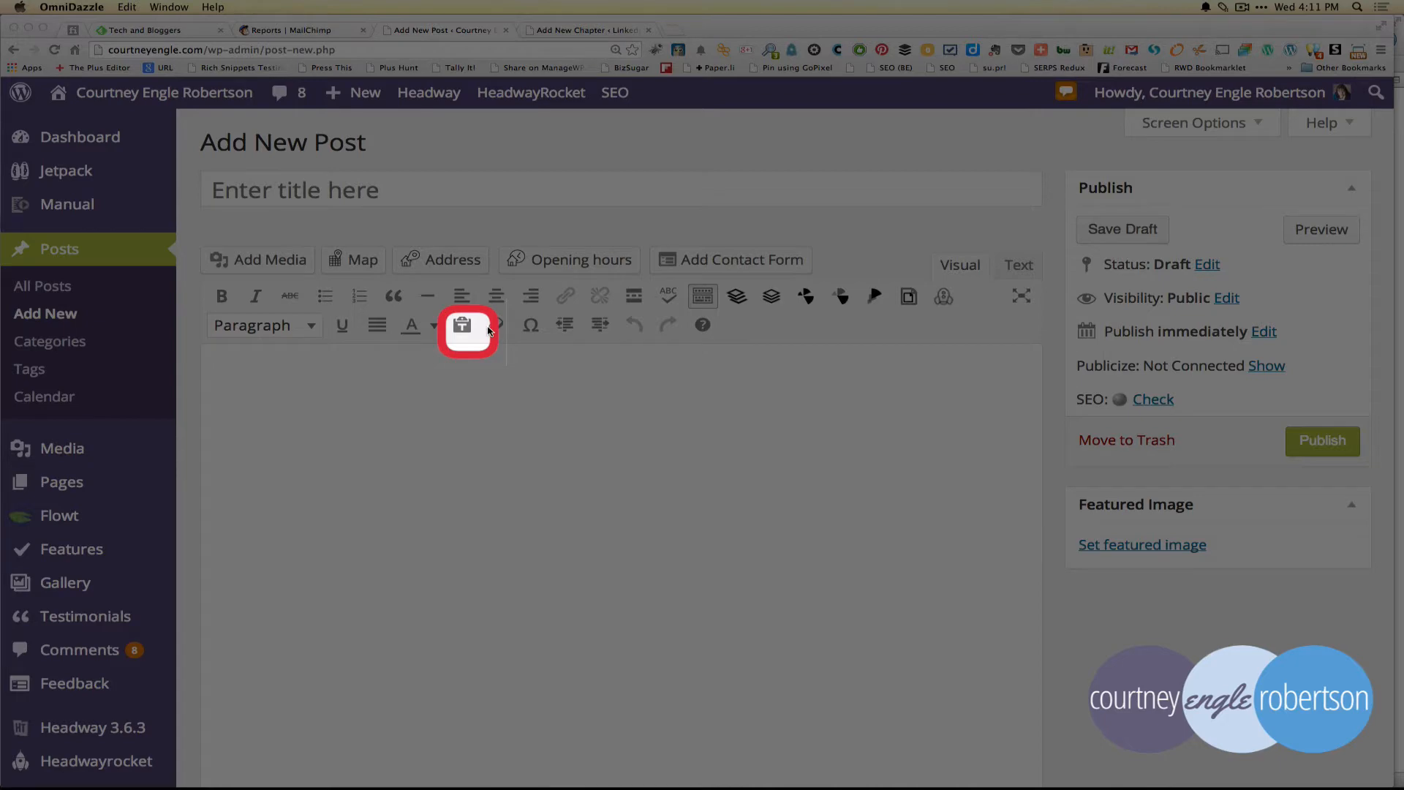
{"action": "key", "text": "ctrl+grave"}
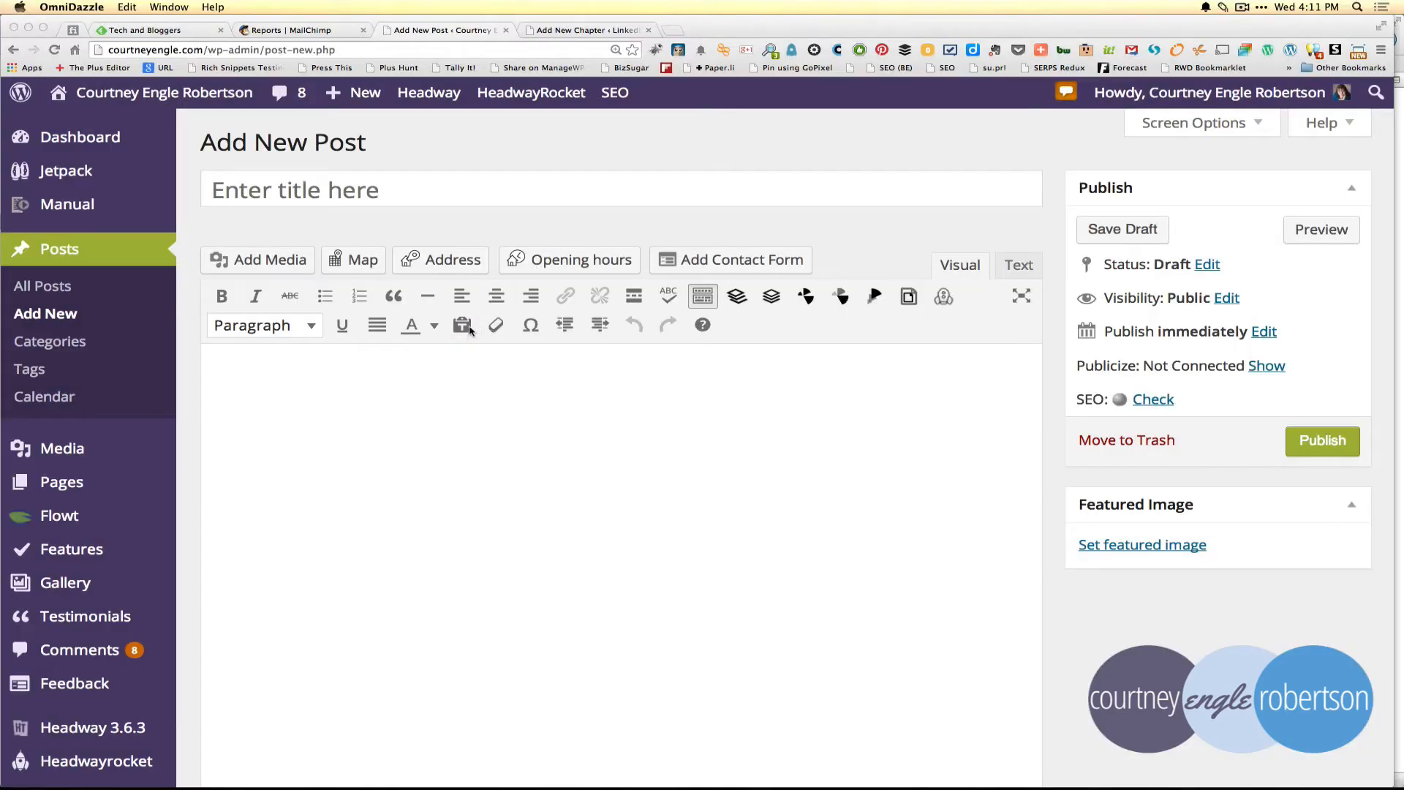
{"action": "left_click", "coordinate": [444, 440]}
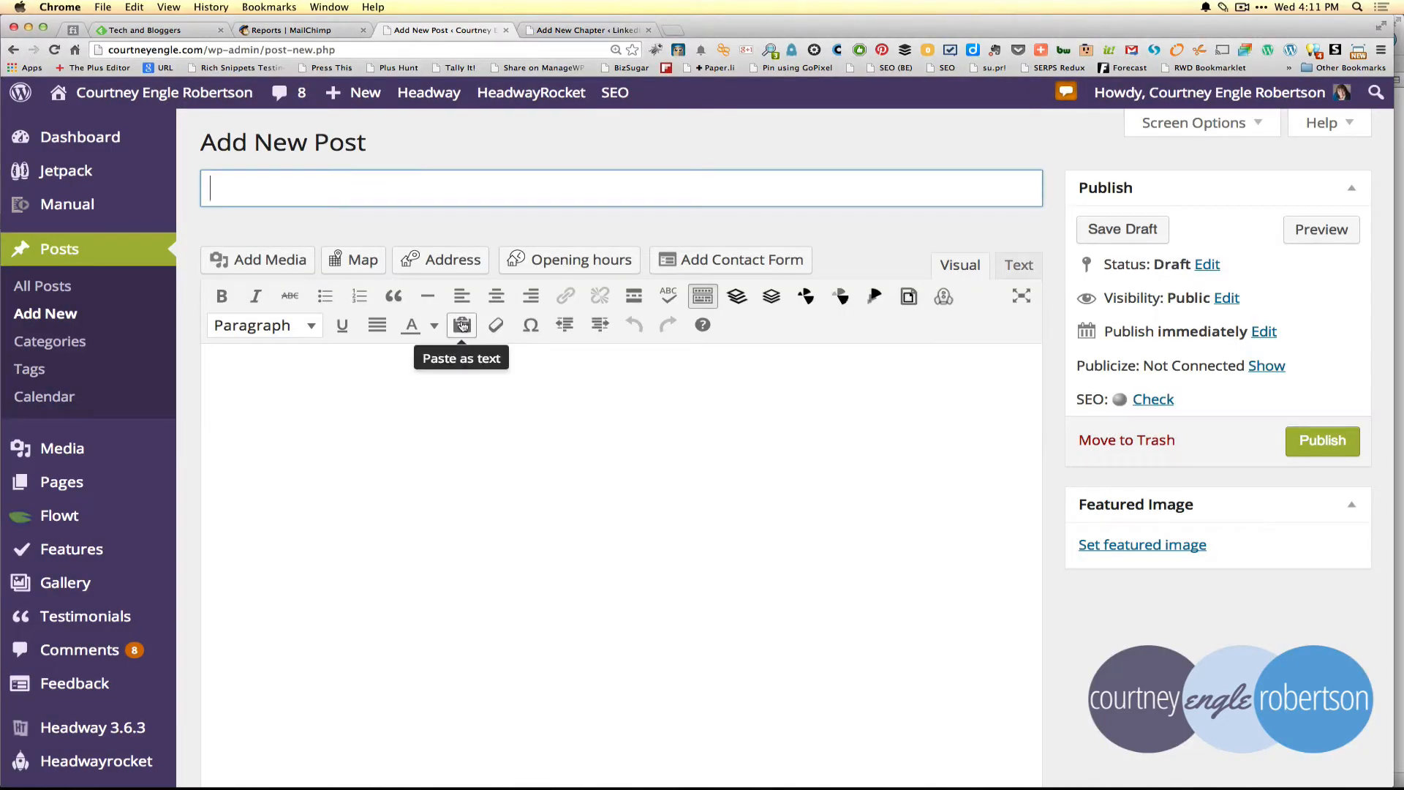
{"action": "key", "text": "ctrl+grave"}
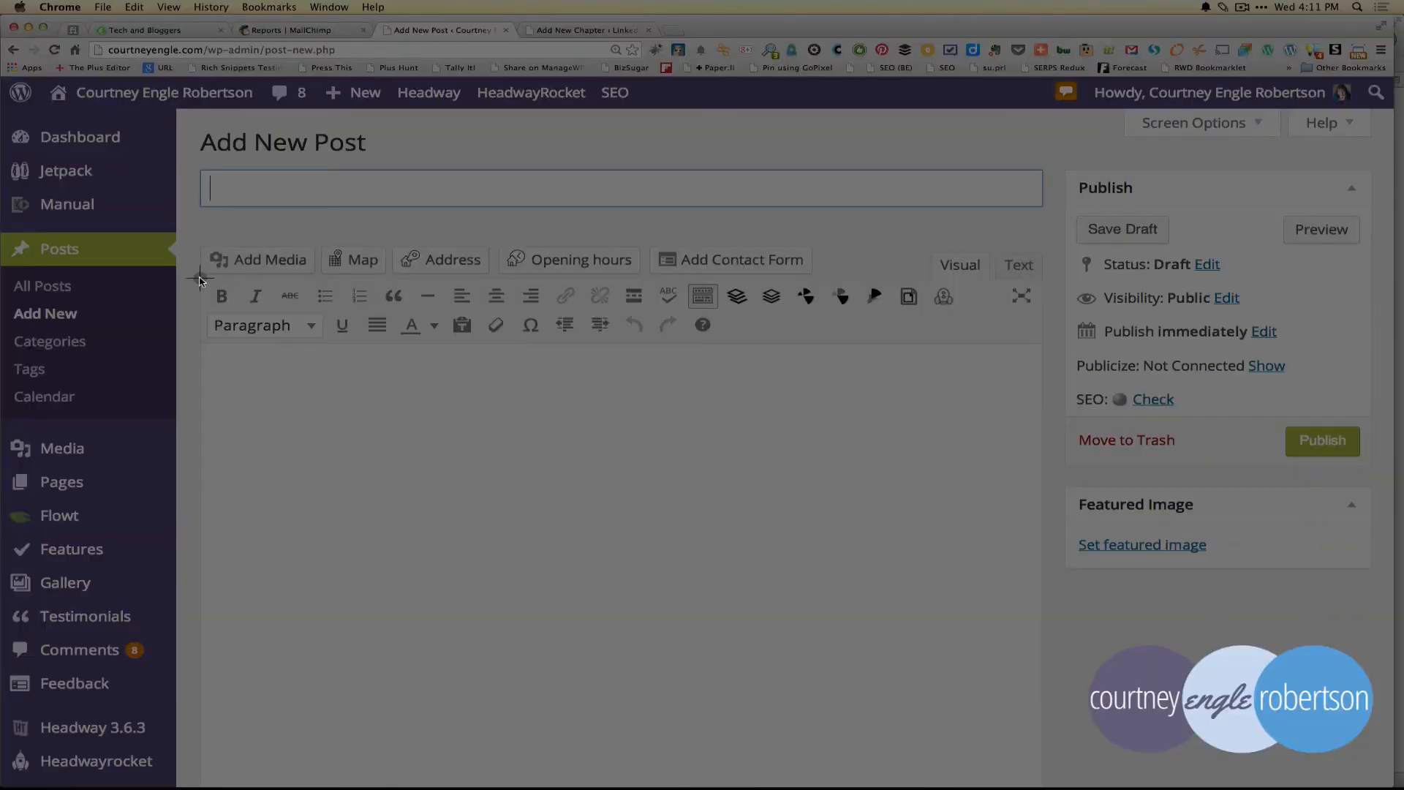
{"action": "mouse_move", "coordinate": [199, 277]}
{"action": "left_mouse_down"}
{"action": "mouse_move", "coordinate": [451, 338]}
{"action": "mouse_move", "coordinate": [744, 354]}
{"action": "mouse_move", "coordinate": [731, 353]}
{"action": "left_mouse_up"}
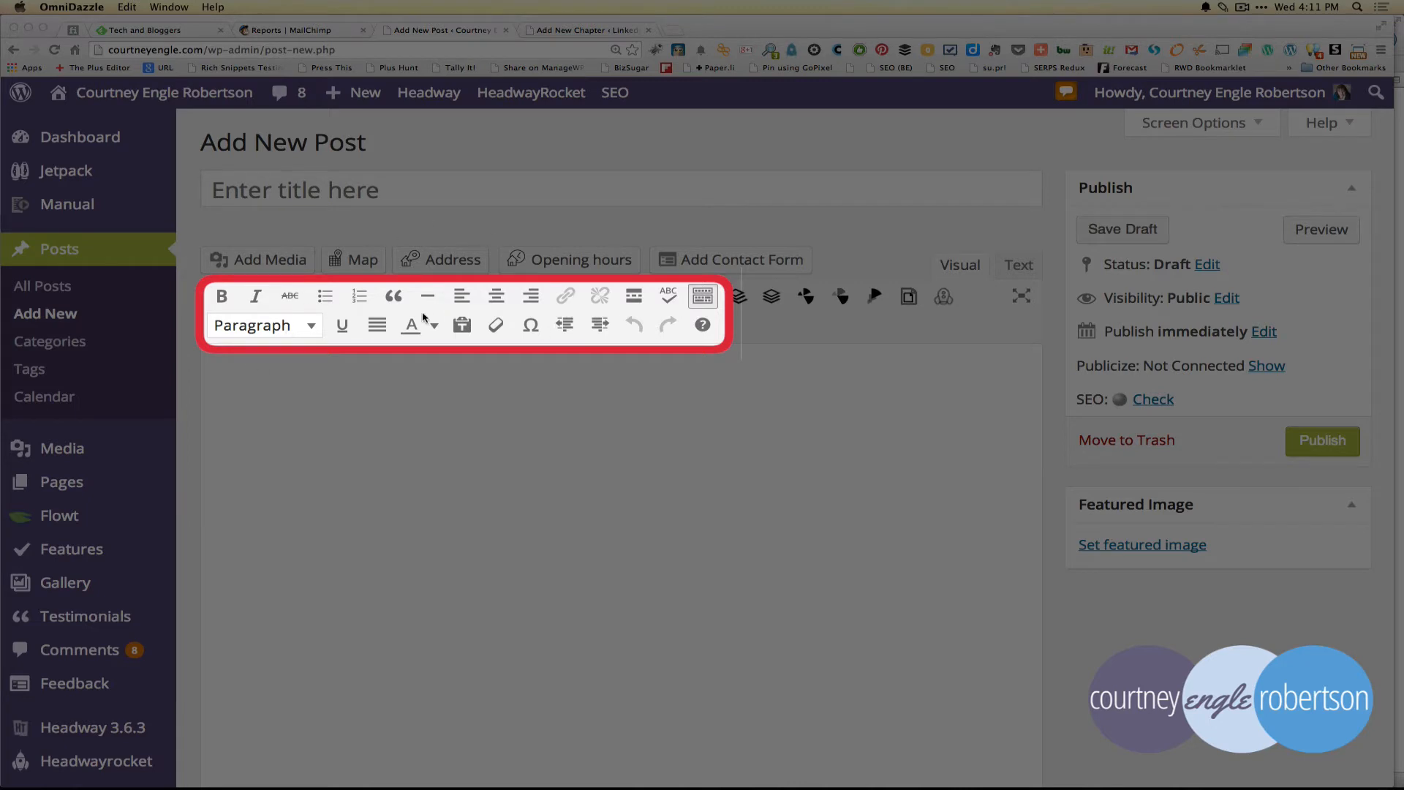
{"action": "key", "text": "Escape"}
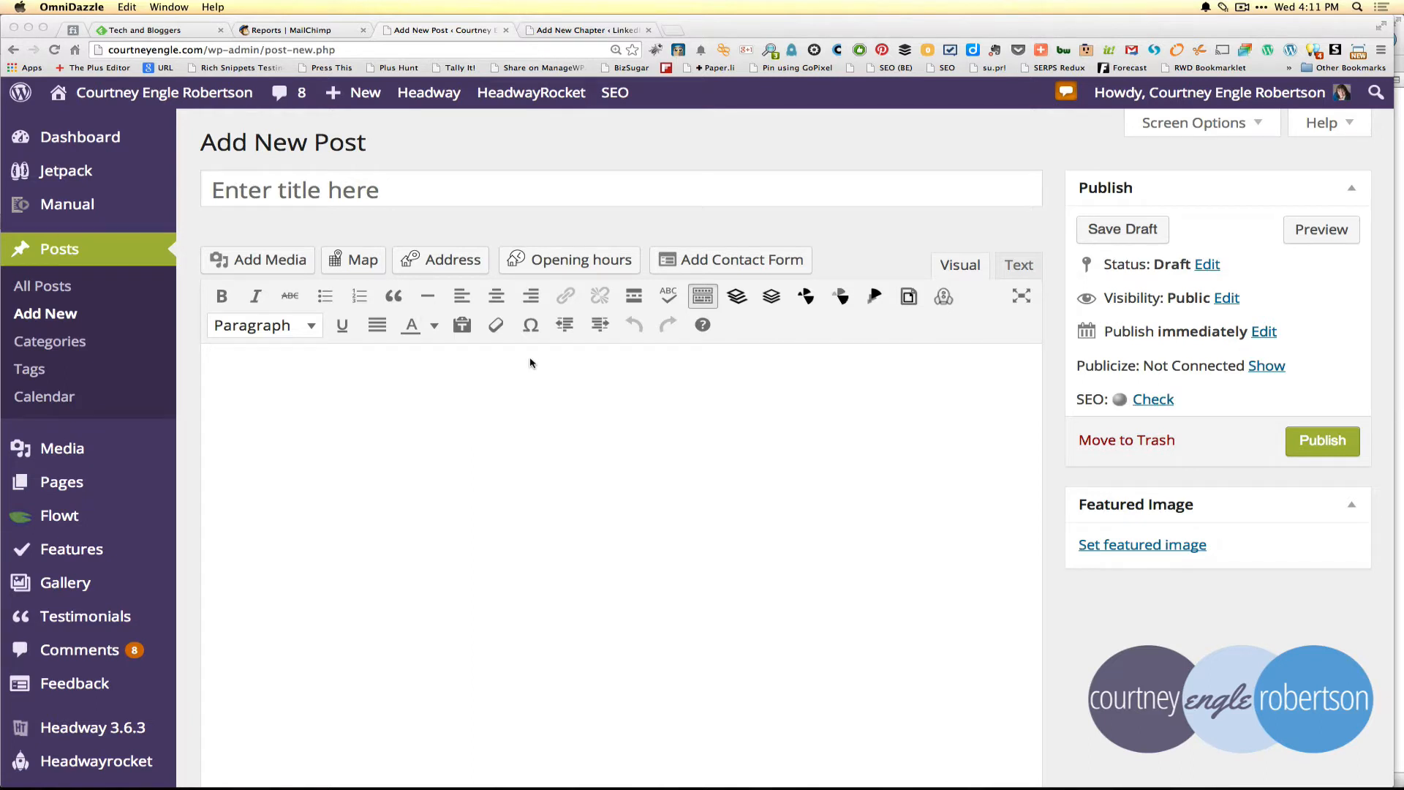
- Upload What image size.png from the Finder's posts folder by dropping it onto the new post's content area
{"action": "left_click_drag", "start_coordinate": [1403, 220], "coordinate": [930, 175]}
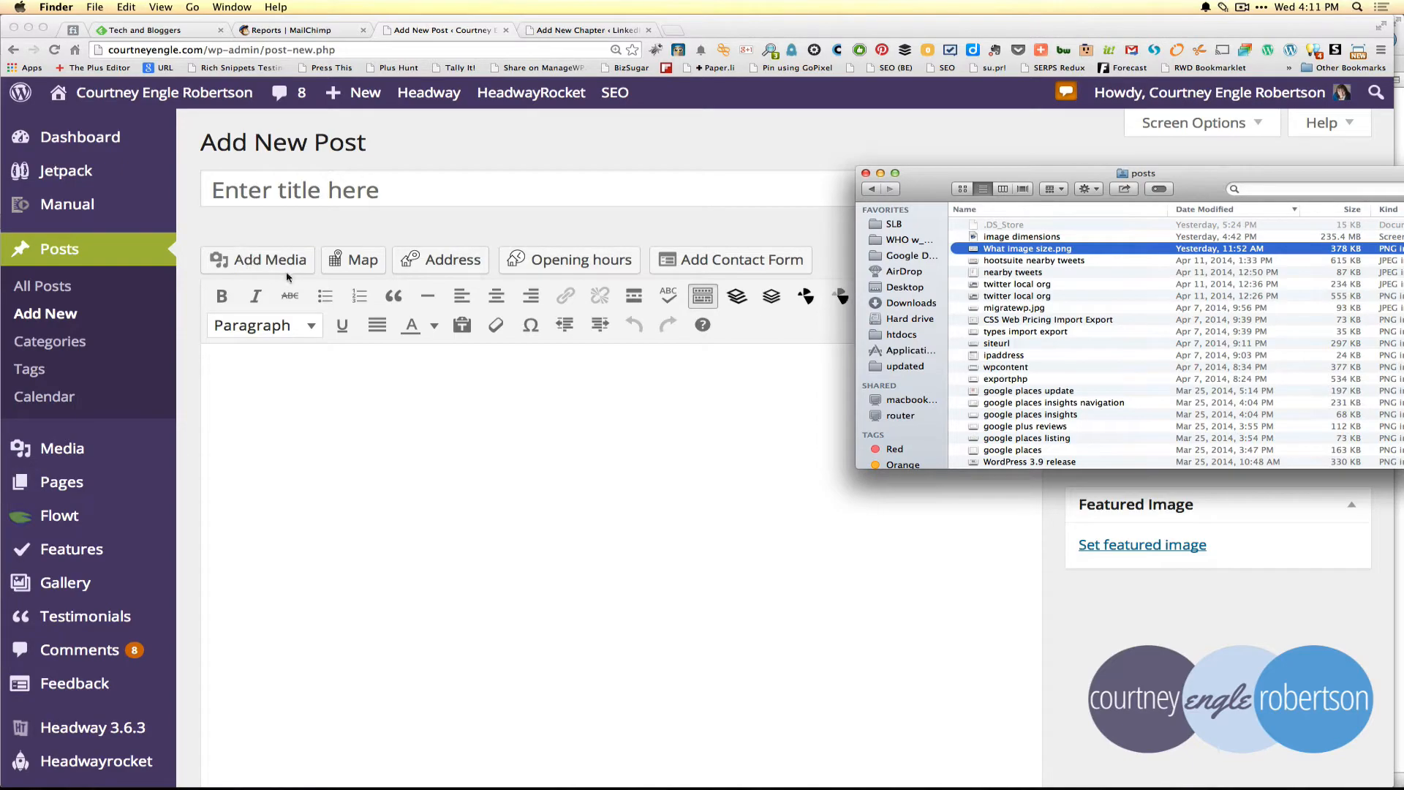
{"action": "key", "text": "ctrl+grave"}
{"action": "left_click_drag", "start_coordinate": [204, 241], "coordinate": [317, 275]}
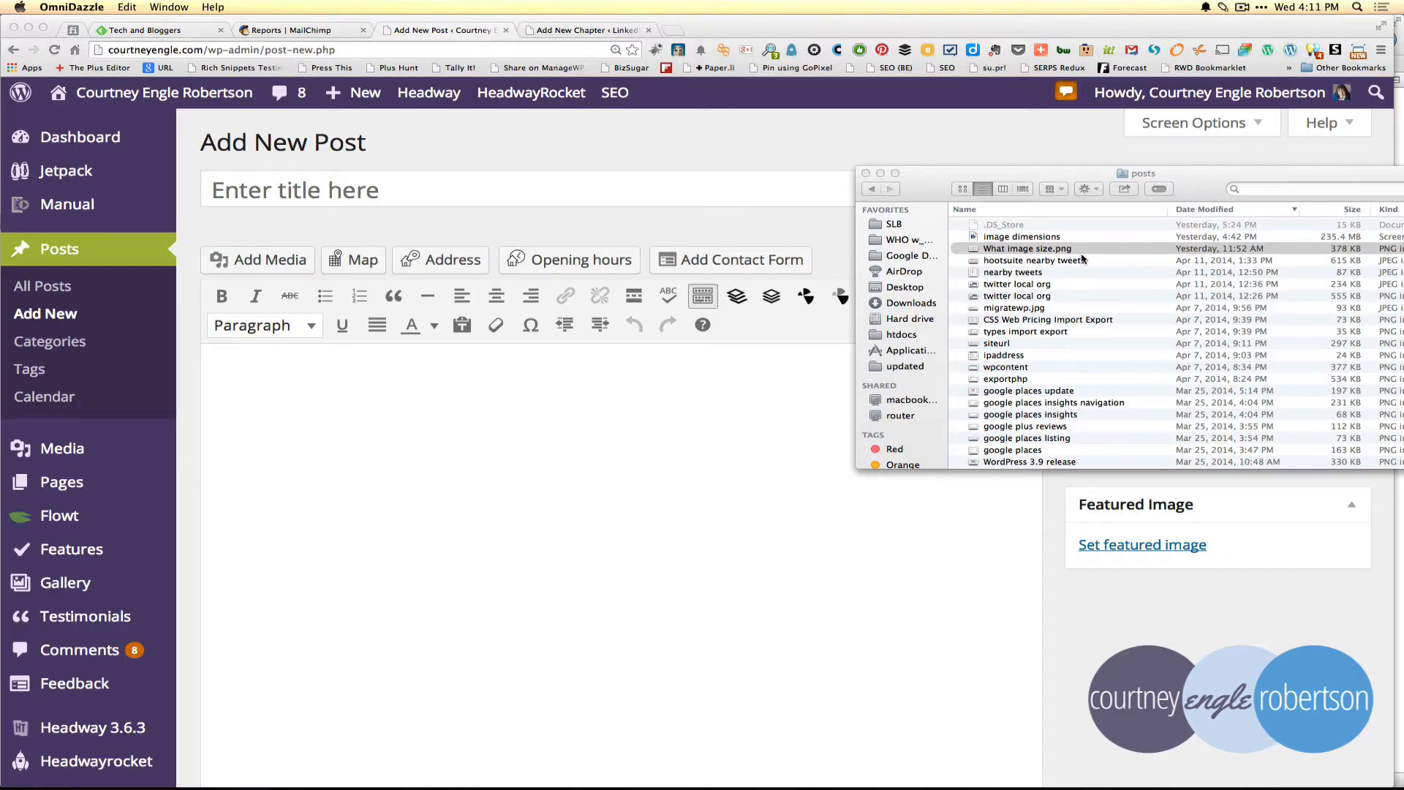
{"action": "left_click", "coordinate": [1070, 252]}
{"action": "left_click_drag", "start_coordinate": [876, 292], "coordinate": [349, 464]}
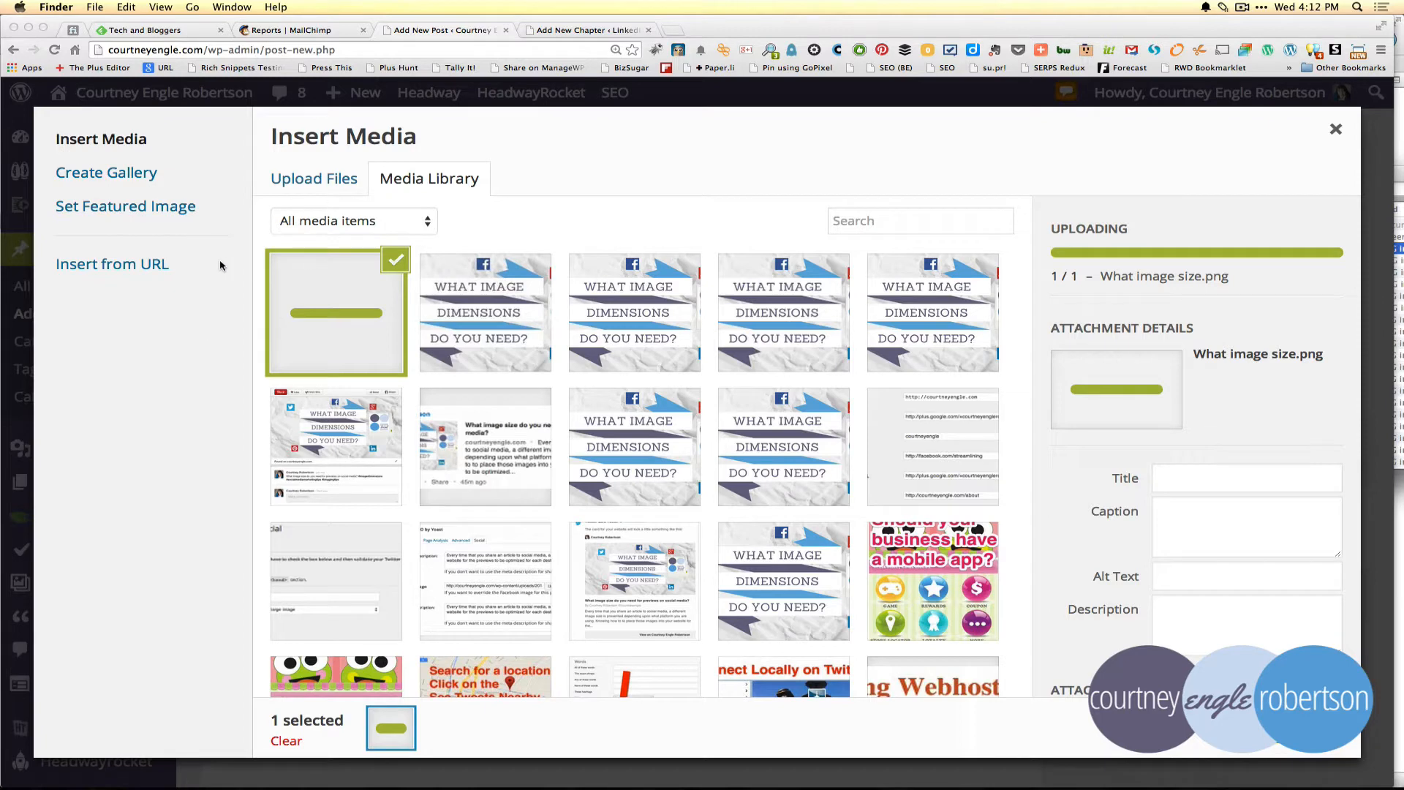
- Create a gallery from the newly uploaded image and the "business have a mobile app?" graphic, and insert it into the post
{"action": "left_click", "coordinate": [115, 174]}
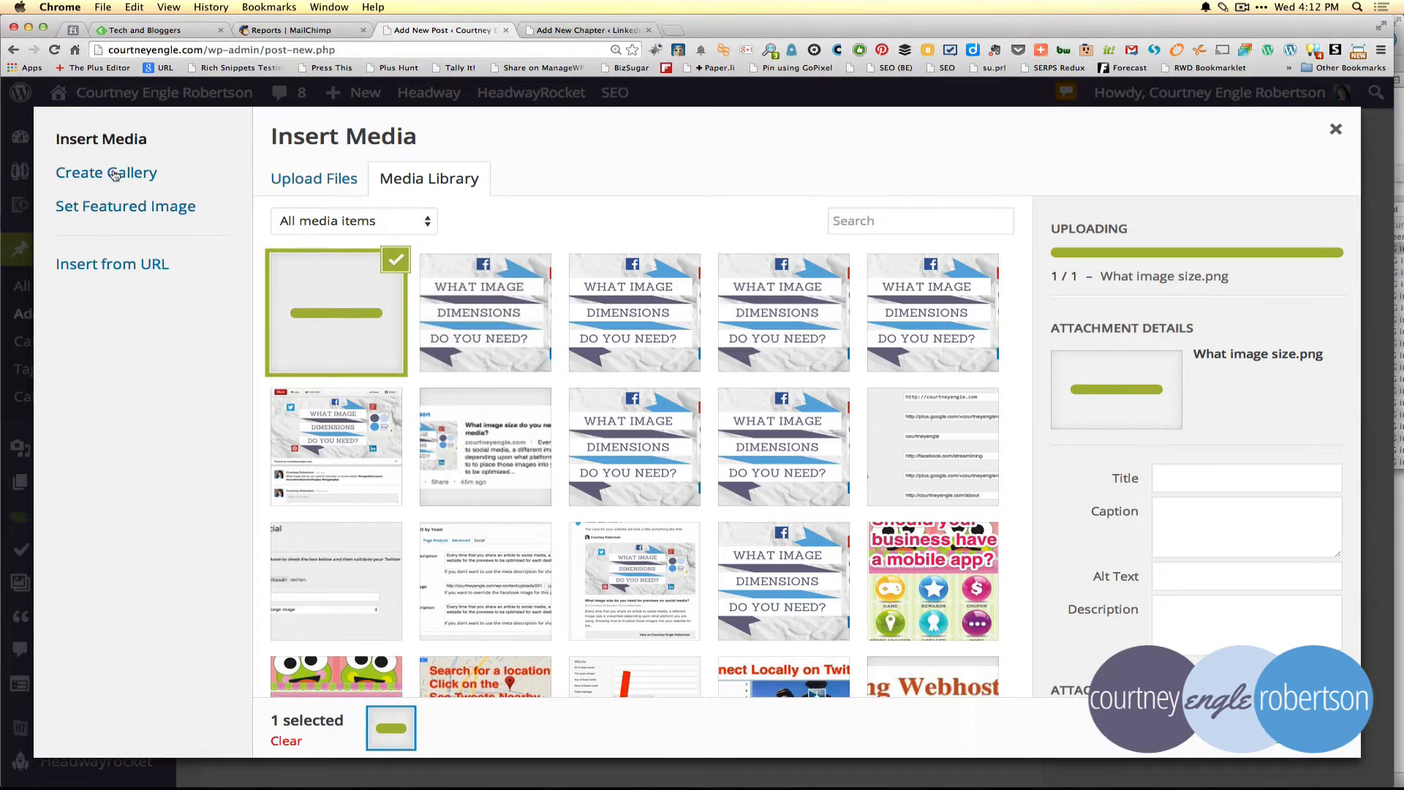
{"action": "left_click", "coordinate": [114, 174]}
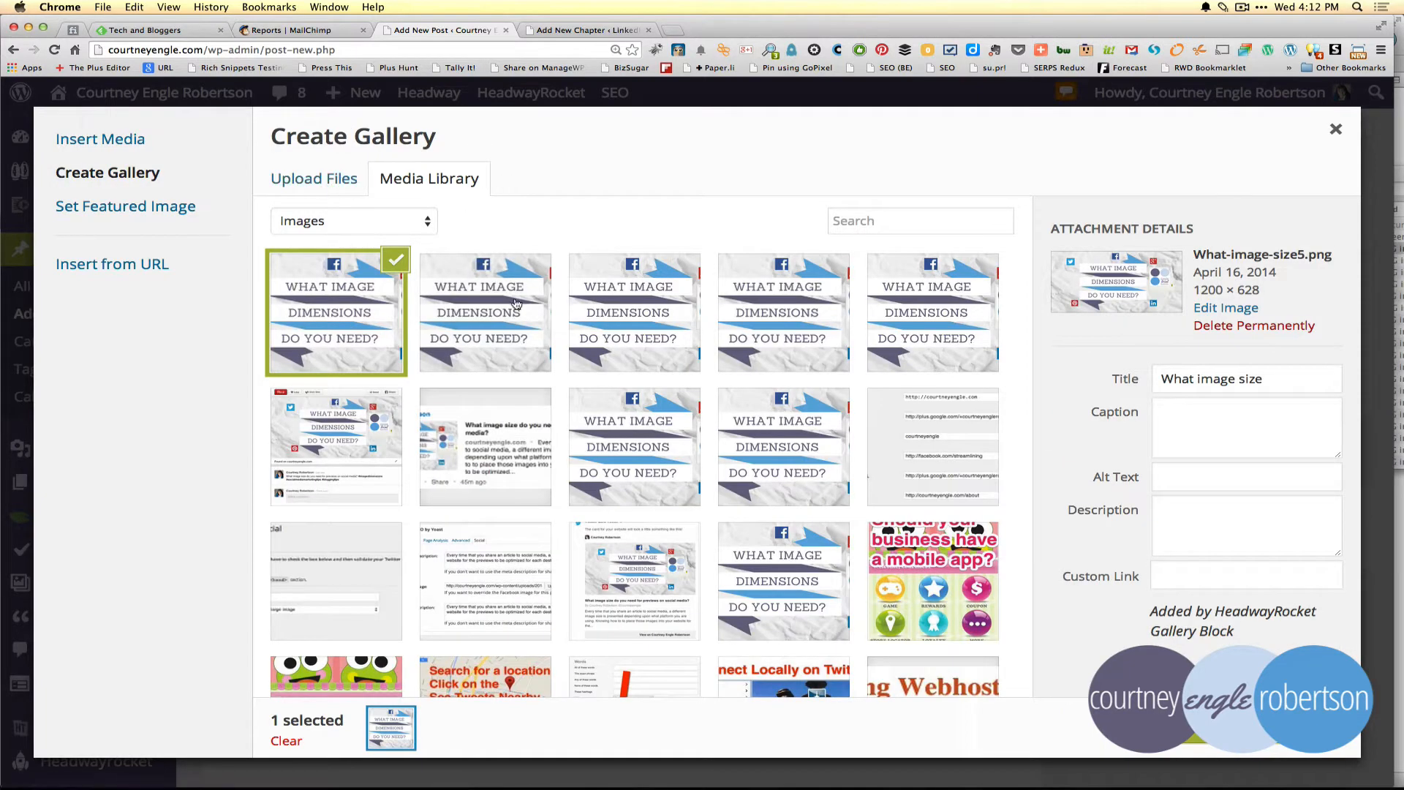
{"action": "left_click", "coordinate": [516, 303]}
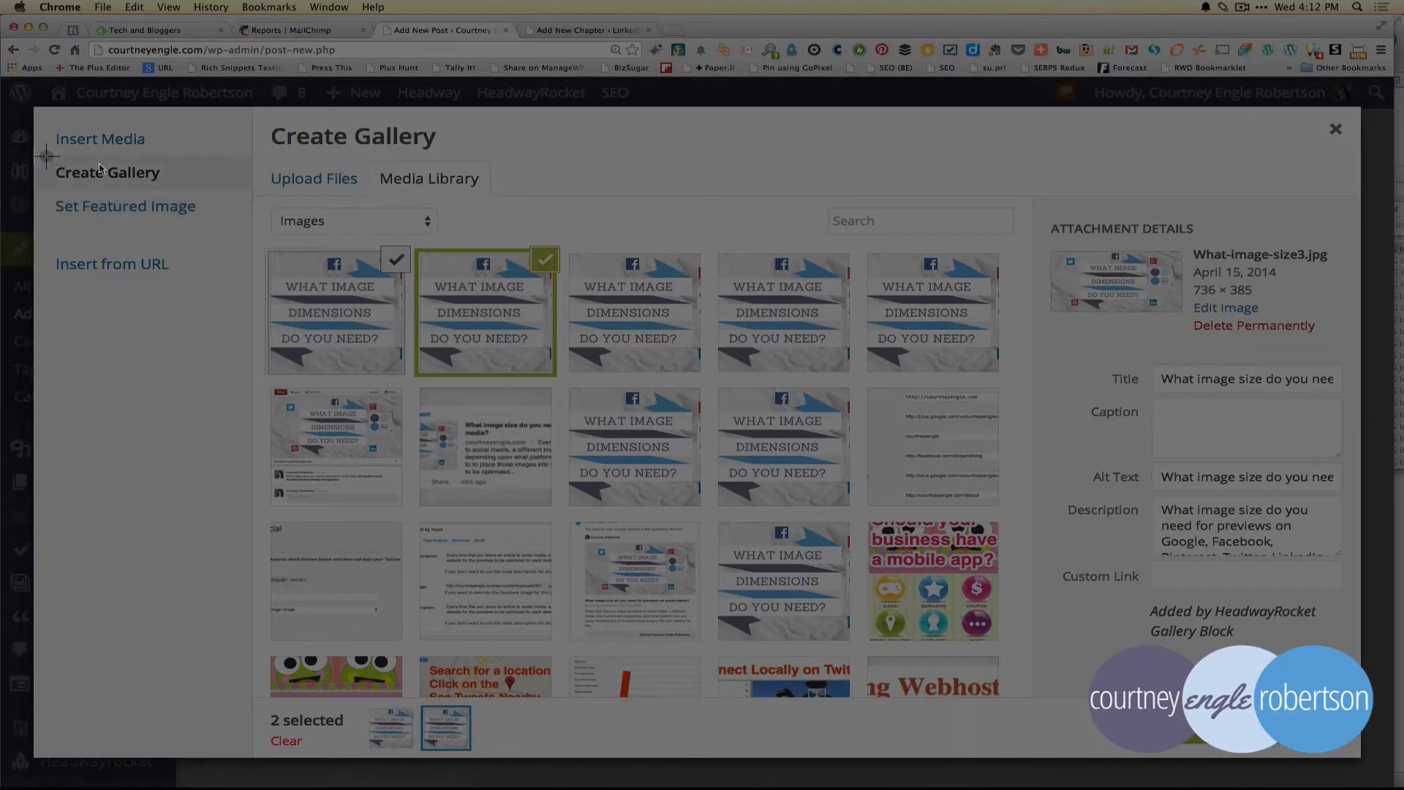
{"action": "left_click_drag", "start_coordinate": [46, 156], "coordinate": [198, 191]}
{"action": "key", "text": "ctrl+grave"}
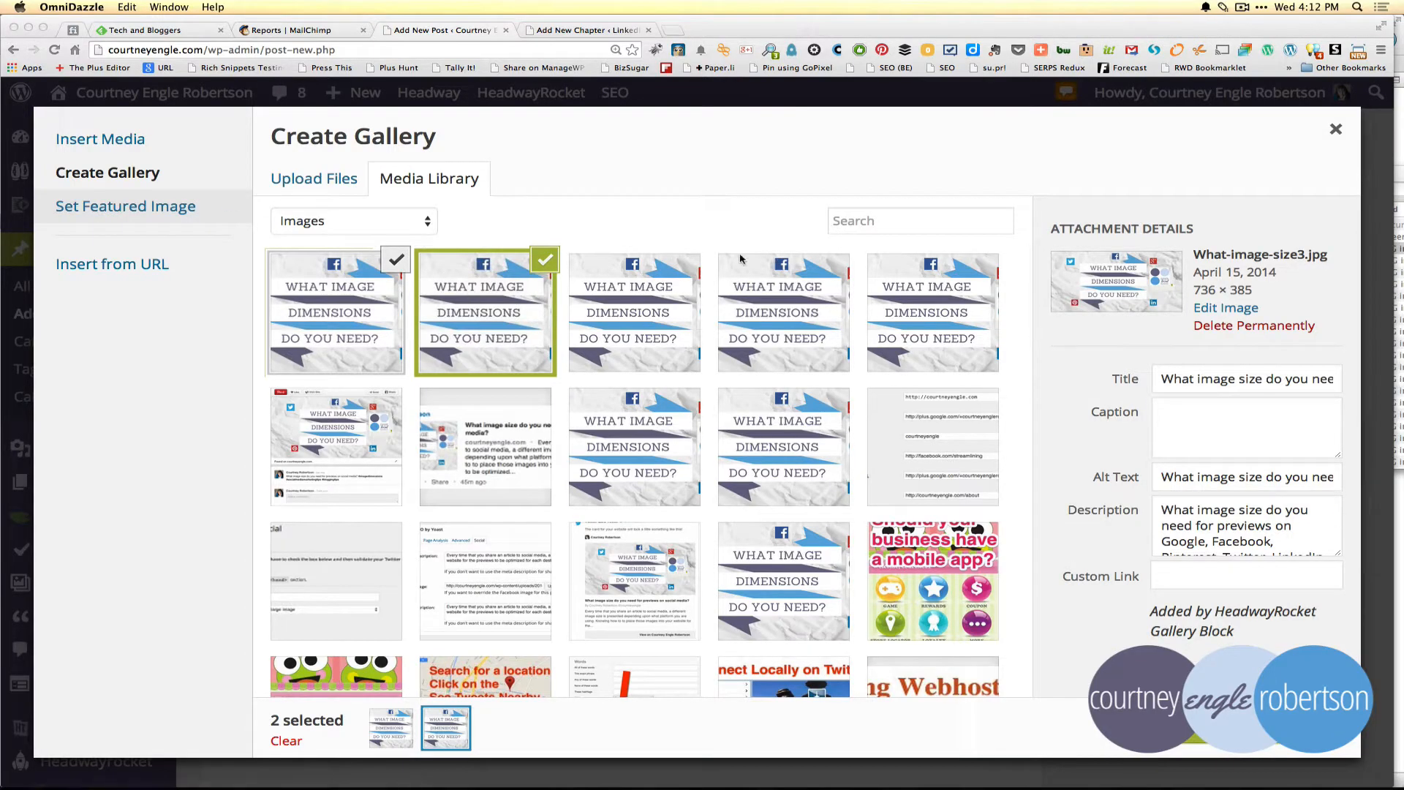
{"action": "left_click", "coordinate": [547, 264]}
{"action": "left_click", "coordinate": [907, 585]}
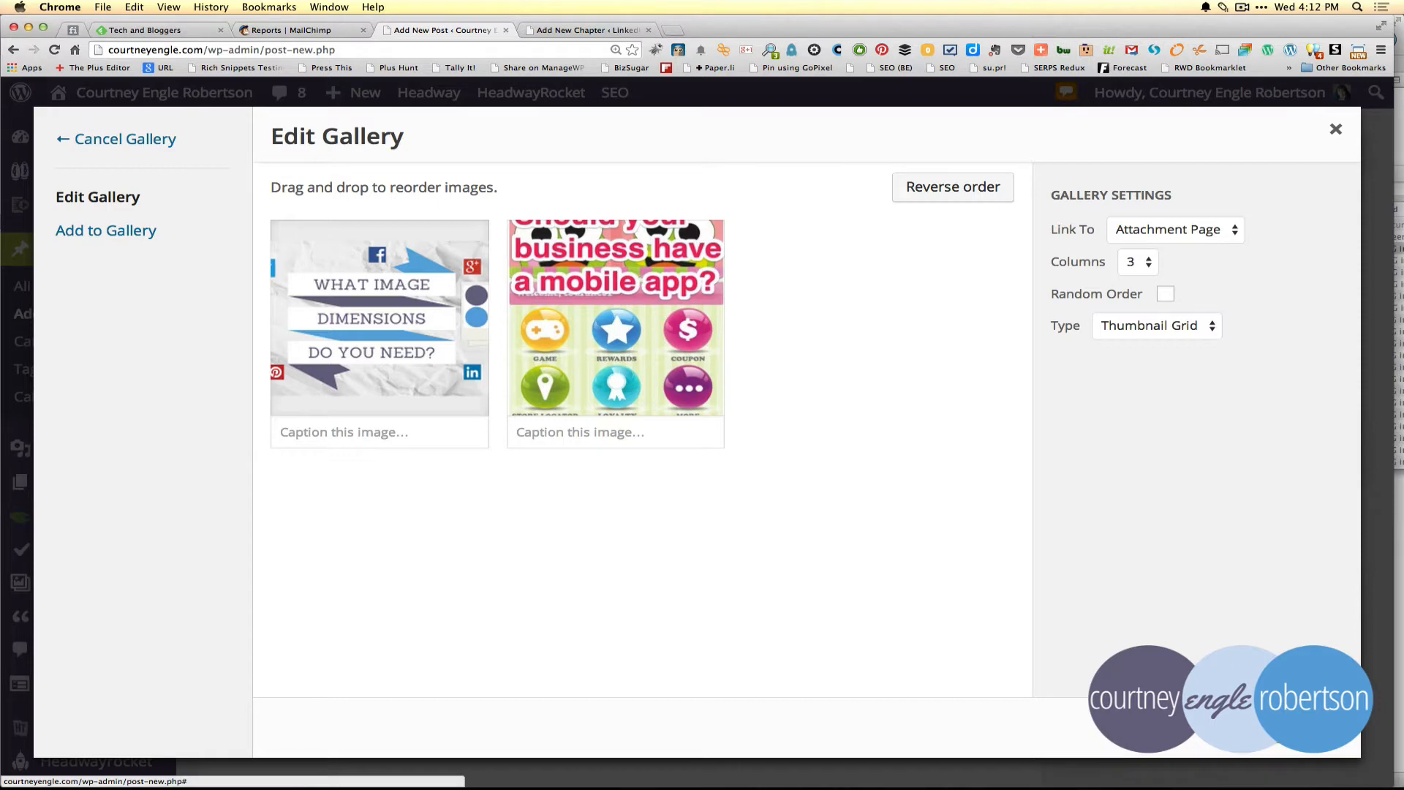
{"action": "left_click", "coordinate": [1296, 727]}
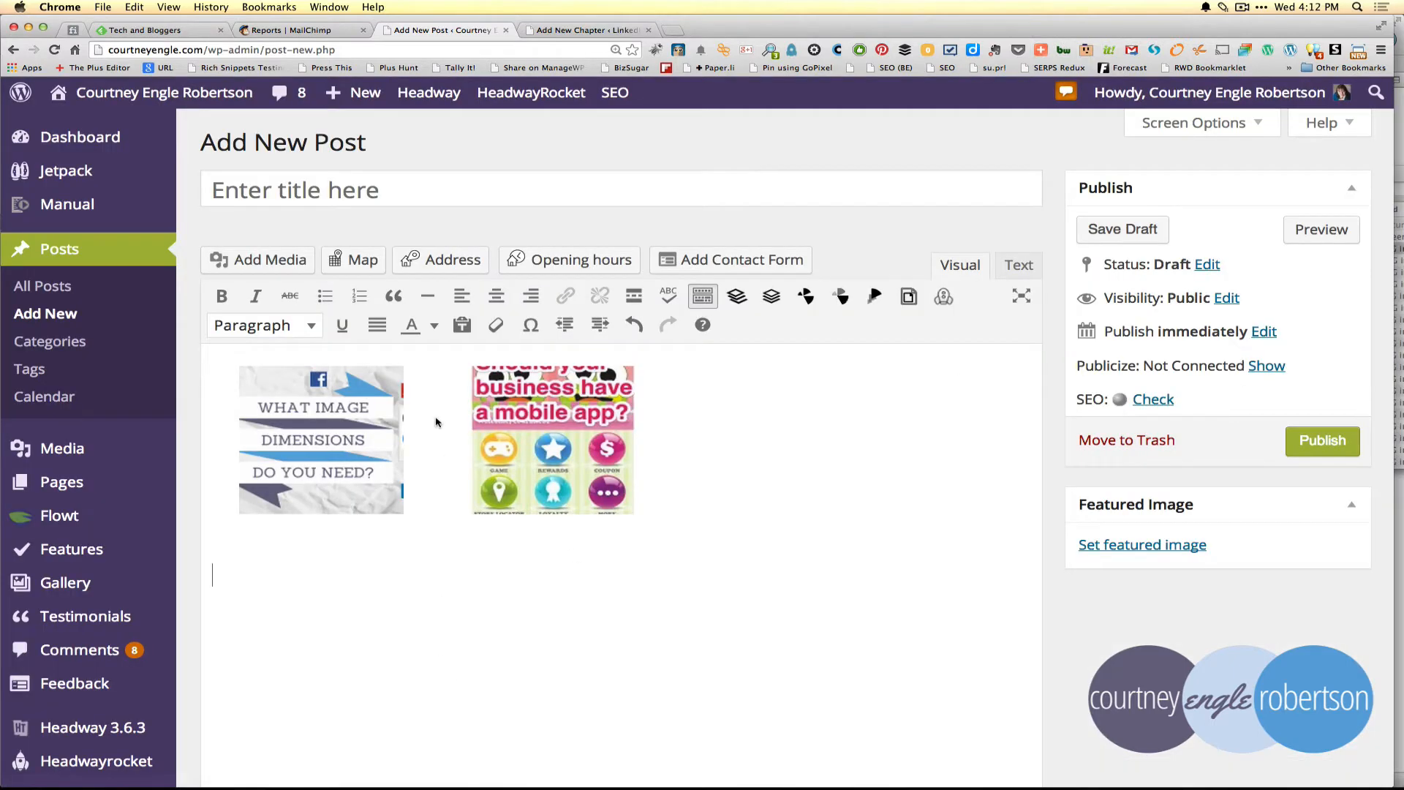
- View the editing settings of the gallery inserted in the post, and close them without changes
{"action": "left_click", "coordinate": [679, 424]}
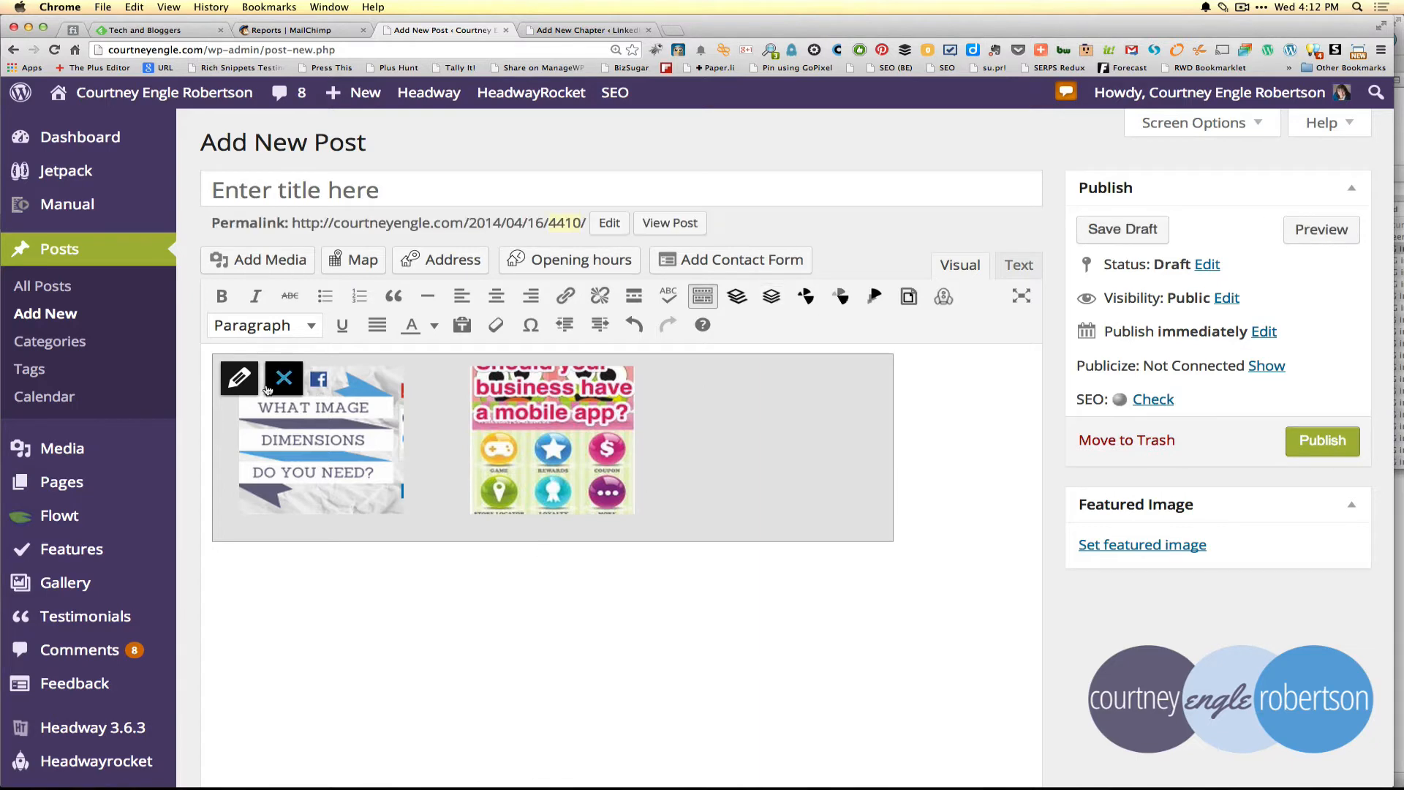
{"action": "left_click", "coordinate": [318, 636]}
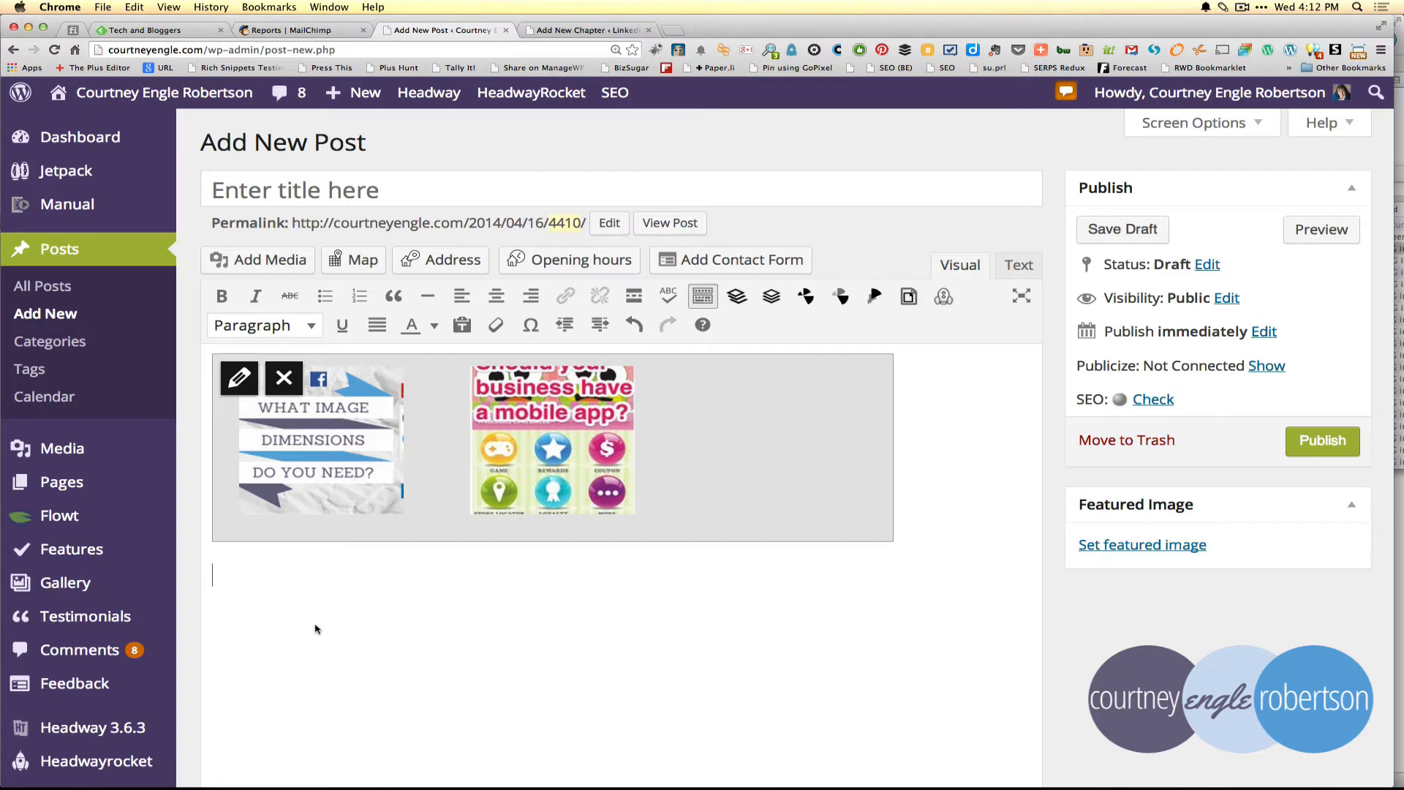
{"action": "left_click", "coordinate": [241, 380]}
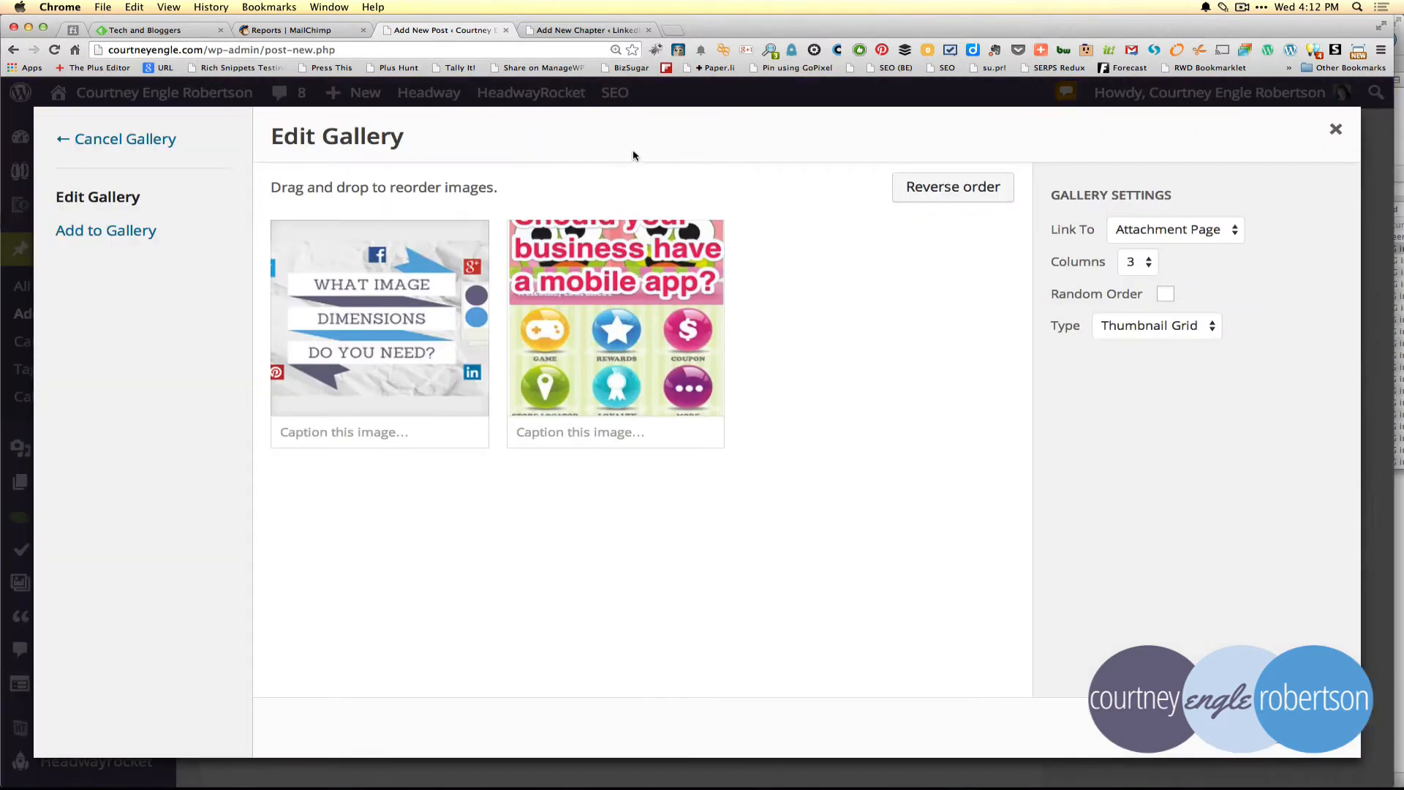
{"action": "left_click", "coordinate": [1336, 129]}
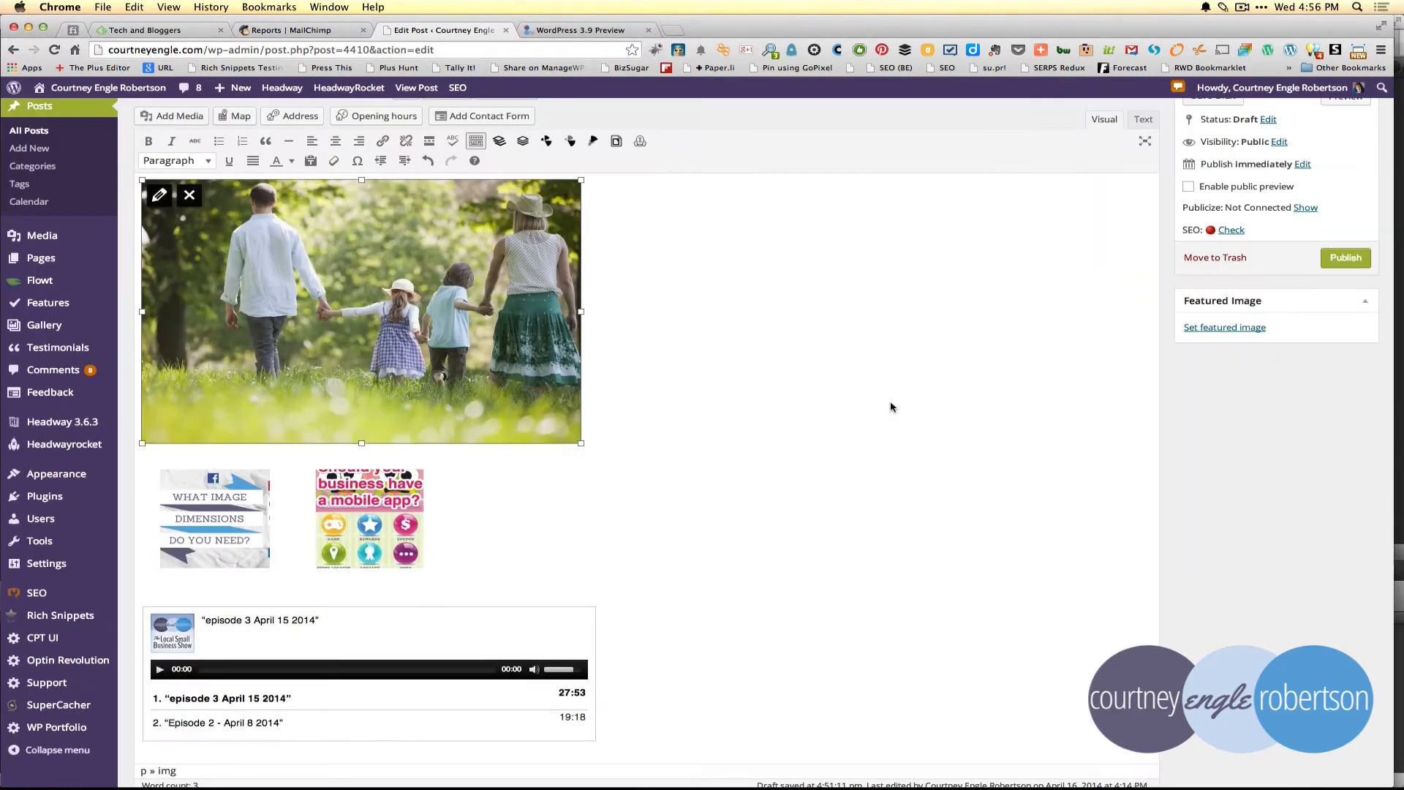
- Open the image details of the family photo in the post and enable opening its link in a new window/tab
{"action": "left_click", "coordinate": [771, 335]}
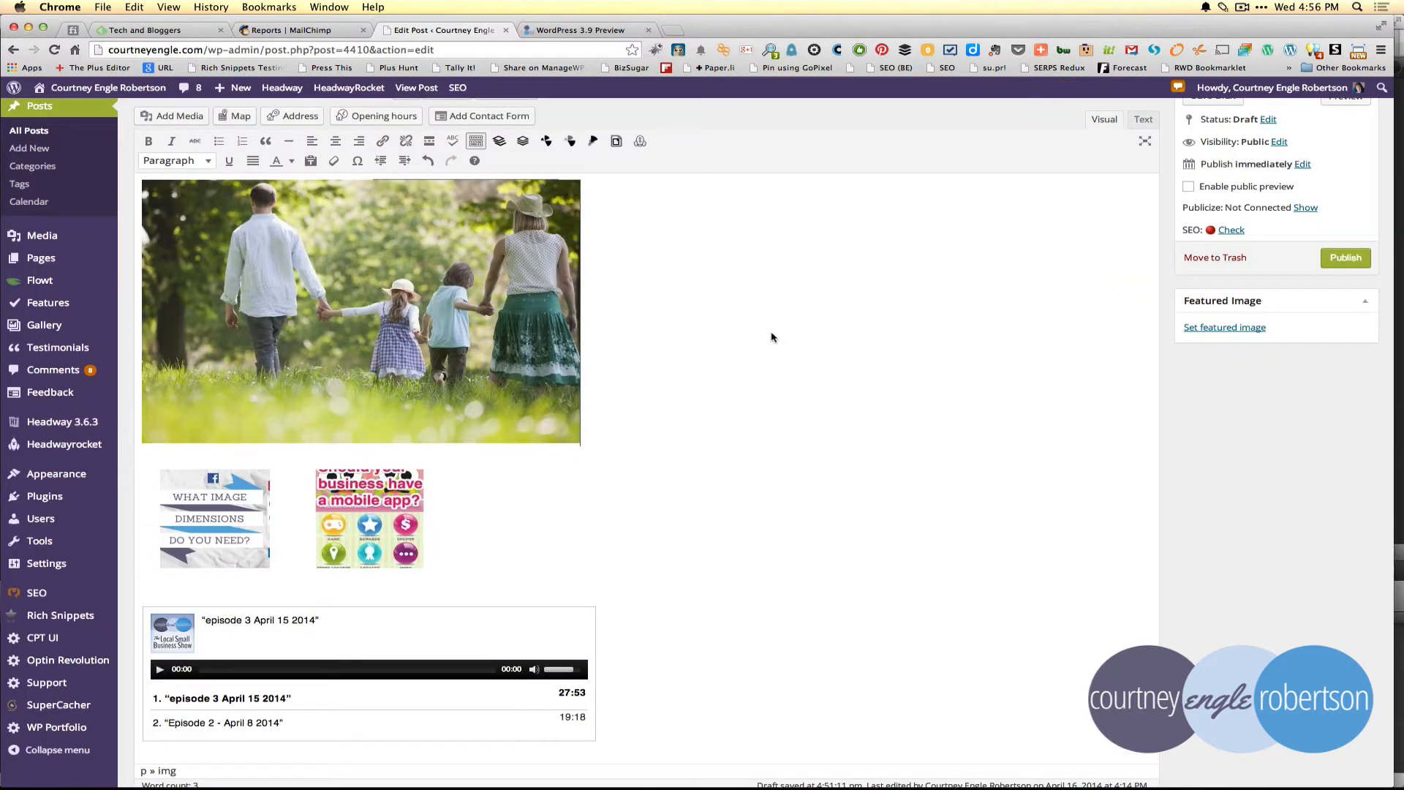
{"action": "left_click", "coordinate": [278, 266]}
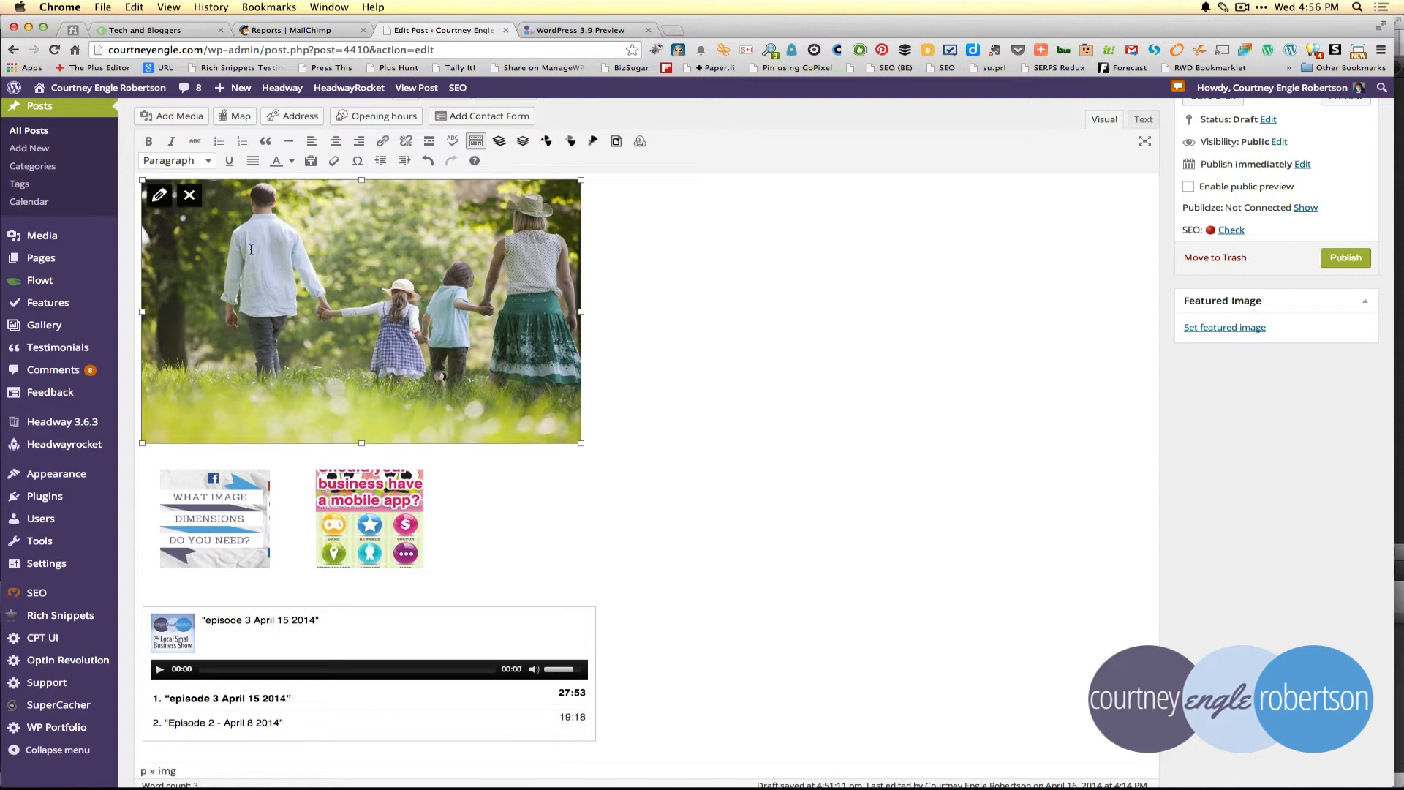
{"action": "left_click", "coordinate": [158, 196]}
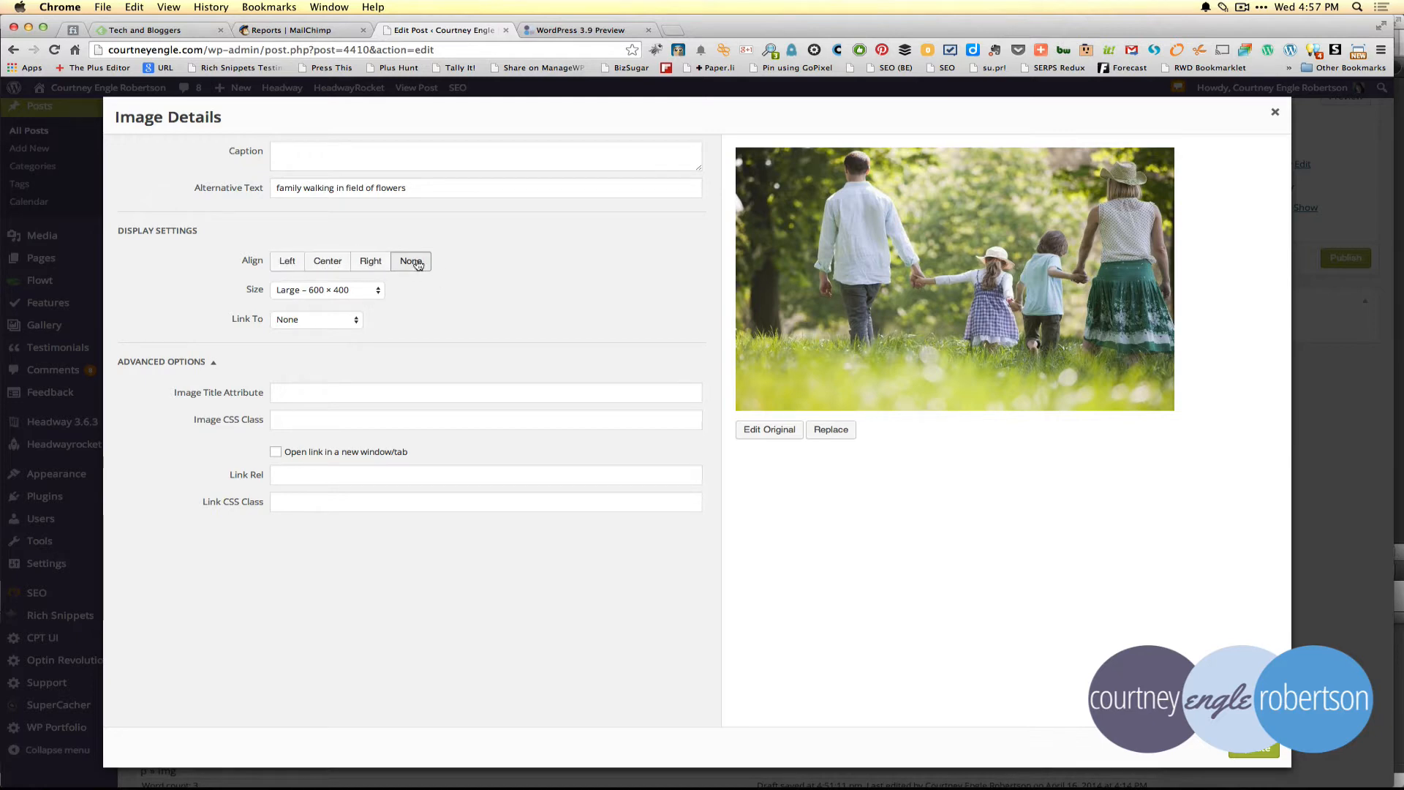
{"action": "left_click", "coordinate": [340, 323]}
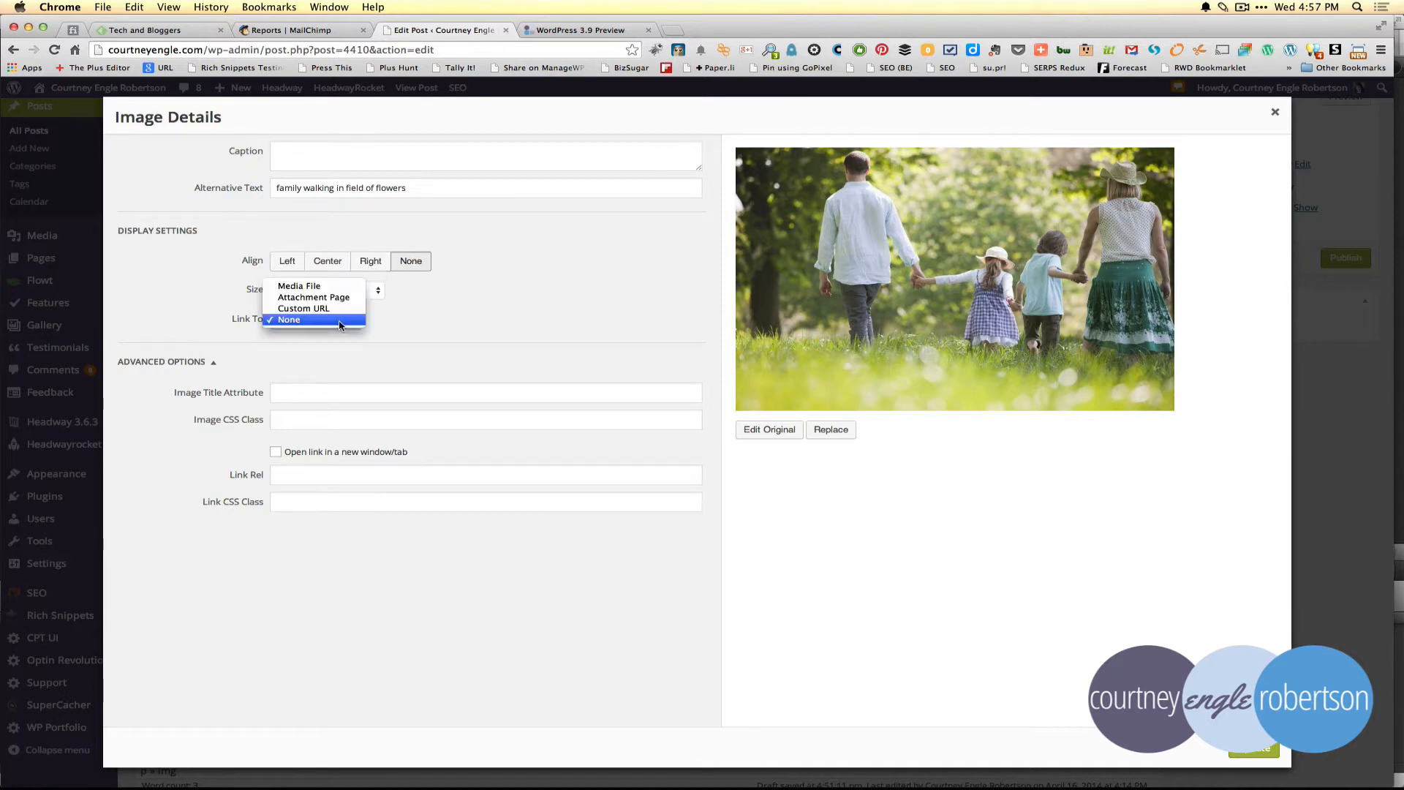
{"action": "left_click", "coordinate": [434, 318]}
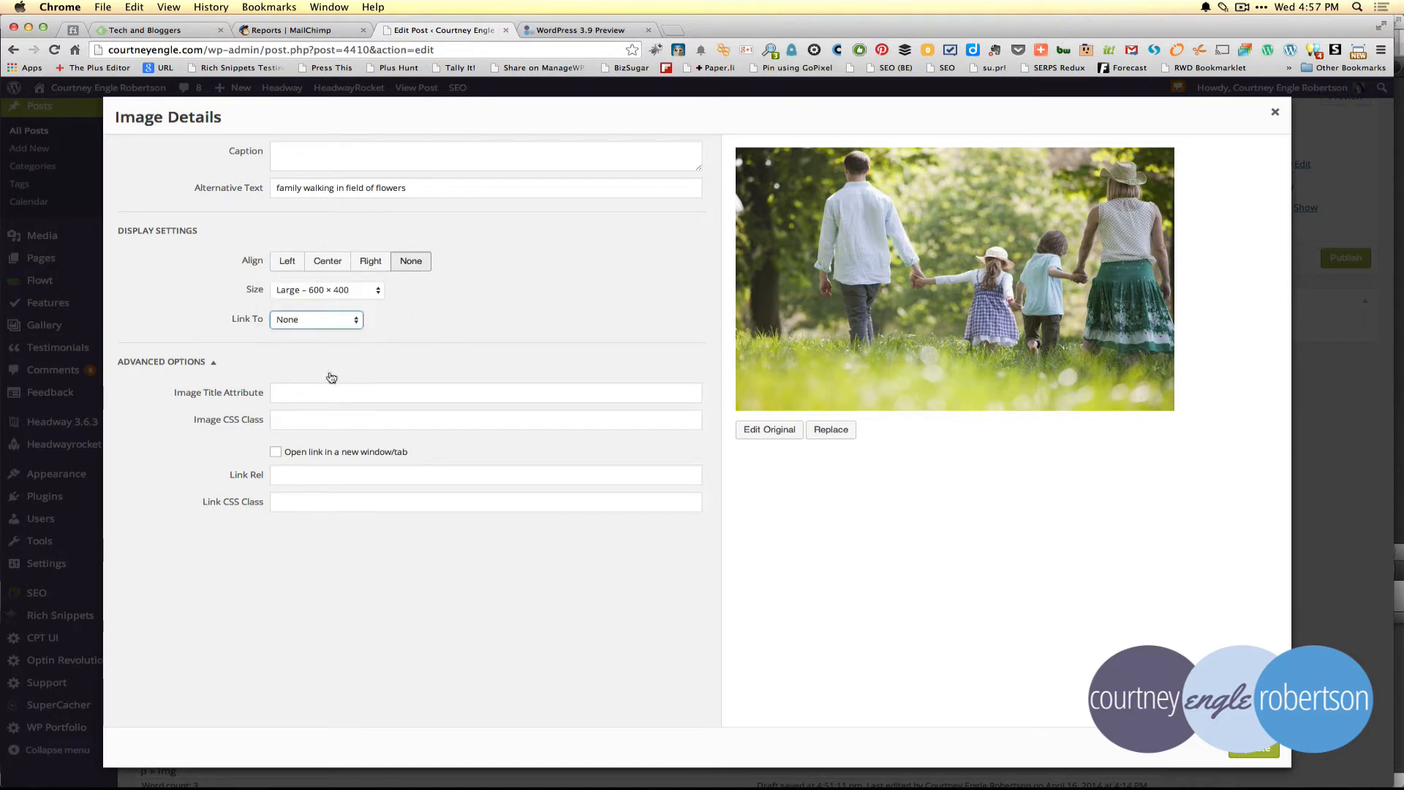
{"action": "left_click", "coordinate": [211, 366]}
{"action": "left_click", "coordinate": [211, 367]}
{"action": "left_click", "coordinate": [276, 453]}
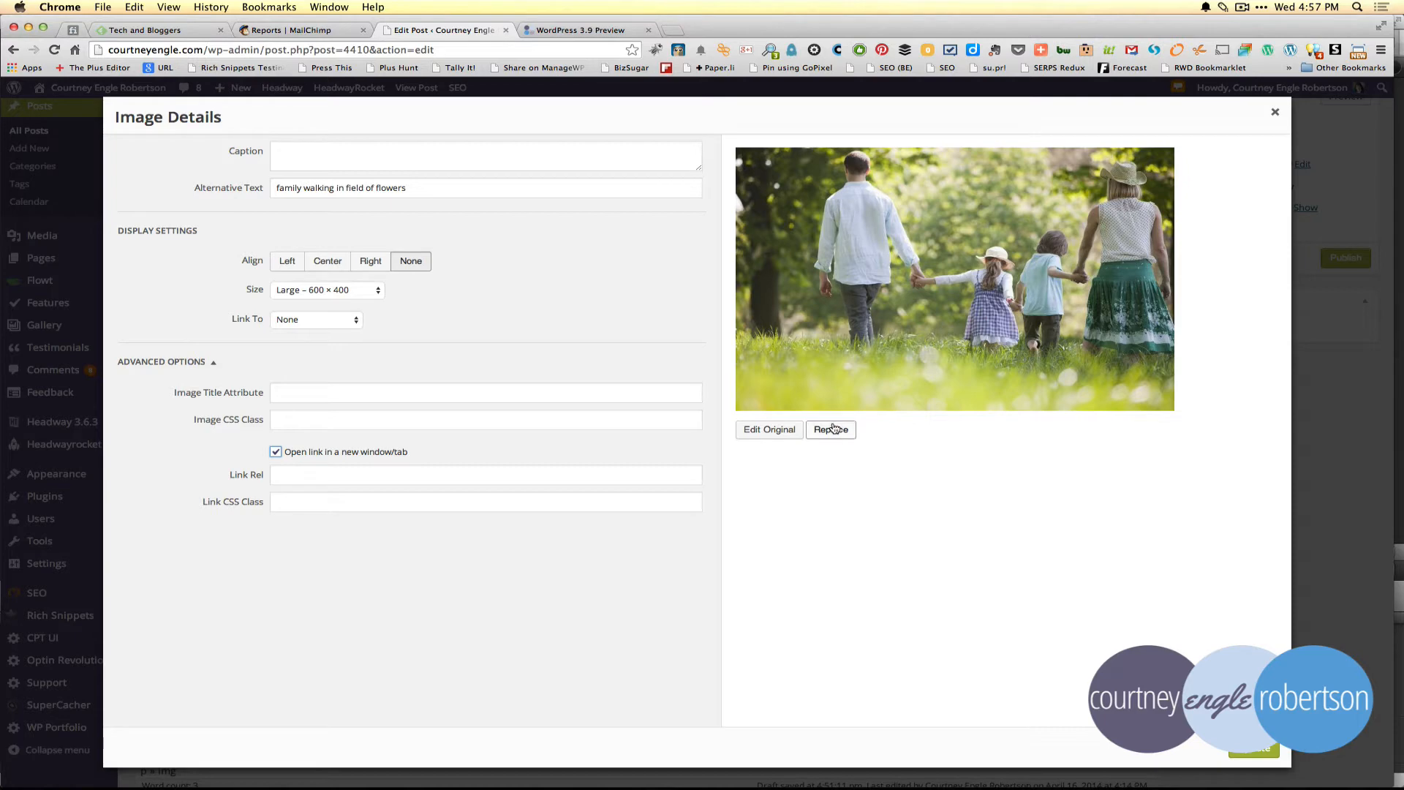
- Edit the original family photo, cropping it to a selection of about 2830 × 2112 with changes applied to the thumbnail only
{"action": "left_click", "coordinate": [768, 435]}
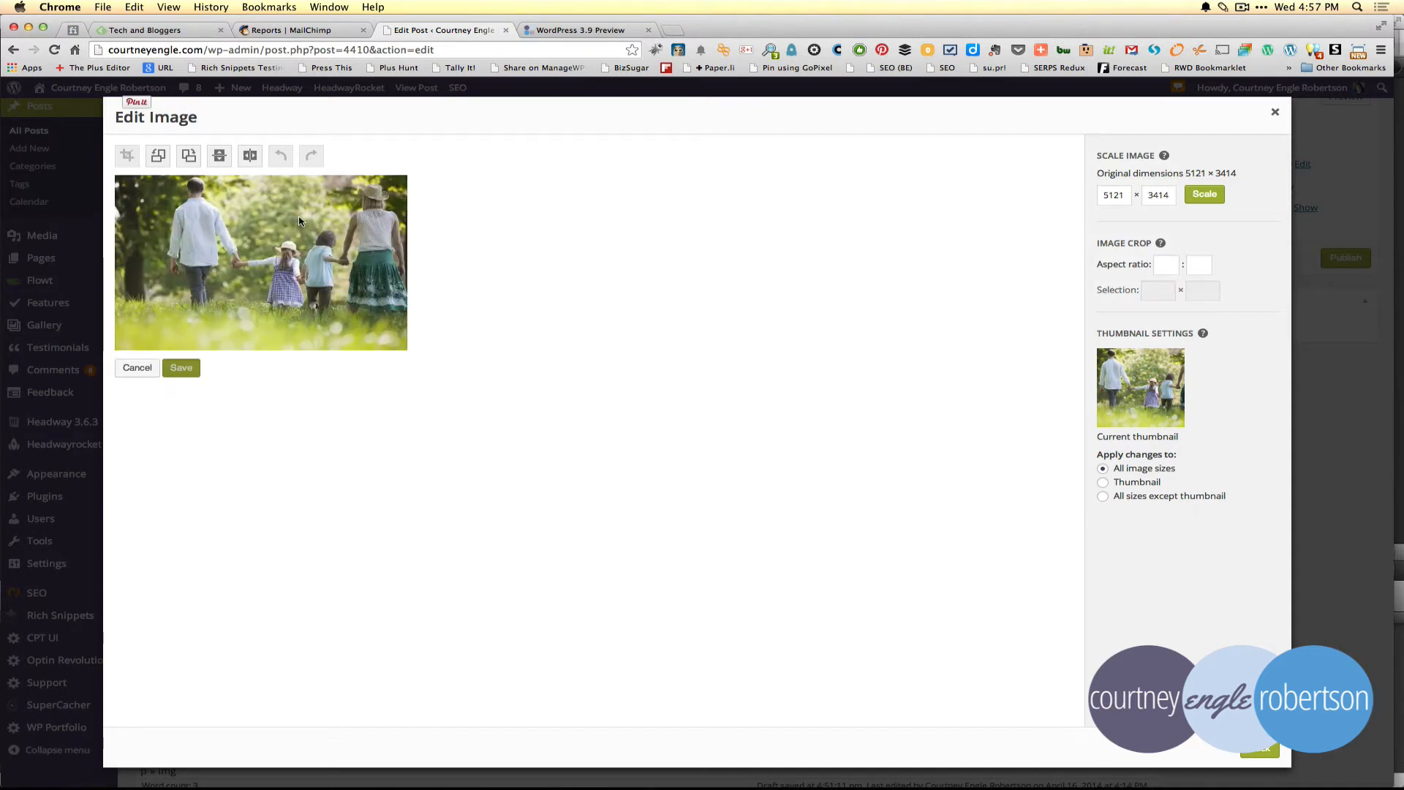
{"action": "left_click_drag", "start_coordinate": [247, 284], "coordinate": [424, 181]}
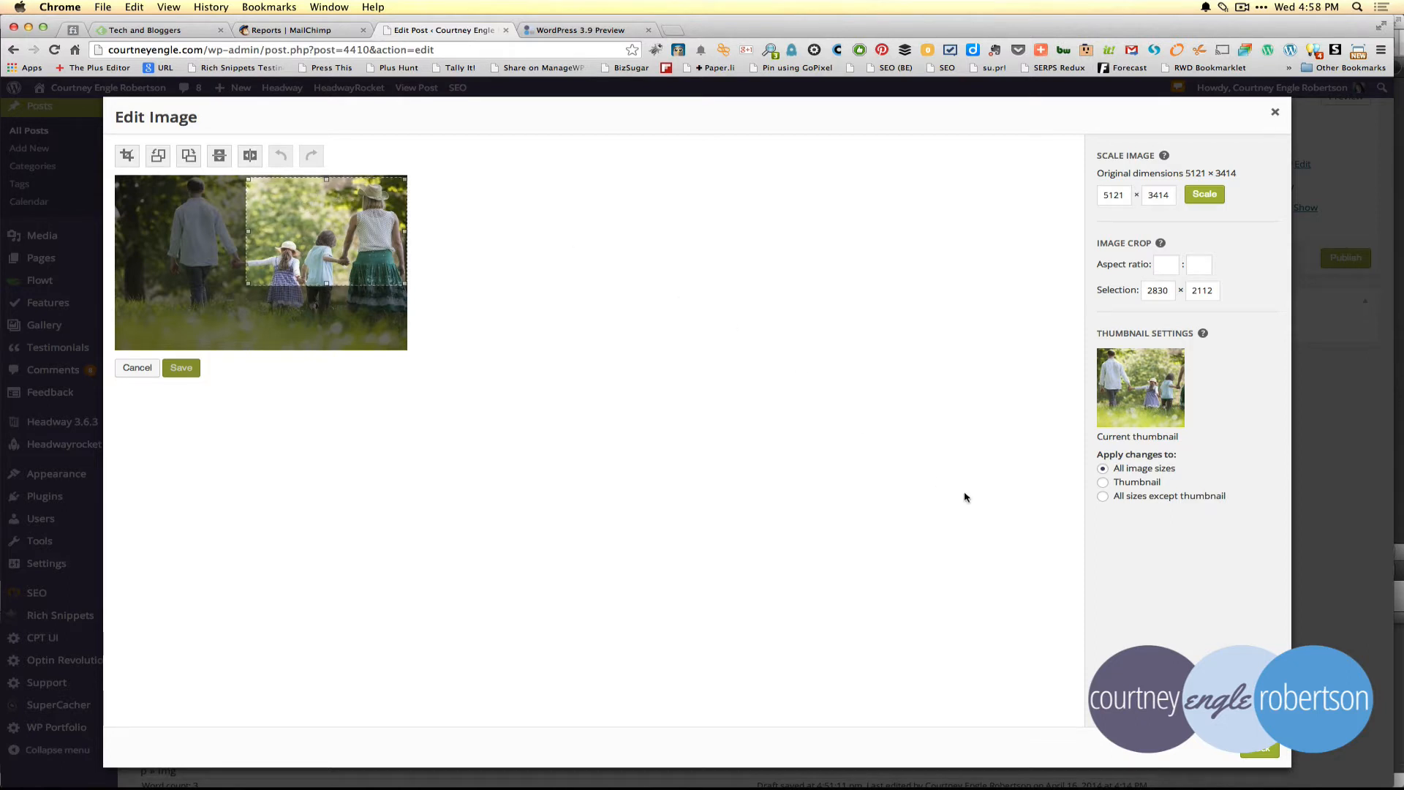
{"action": "left_click", "coordinate": [1104, 482]}
{"action": "left_click", "coordinate": [127, 157]}
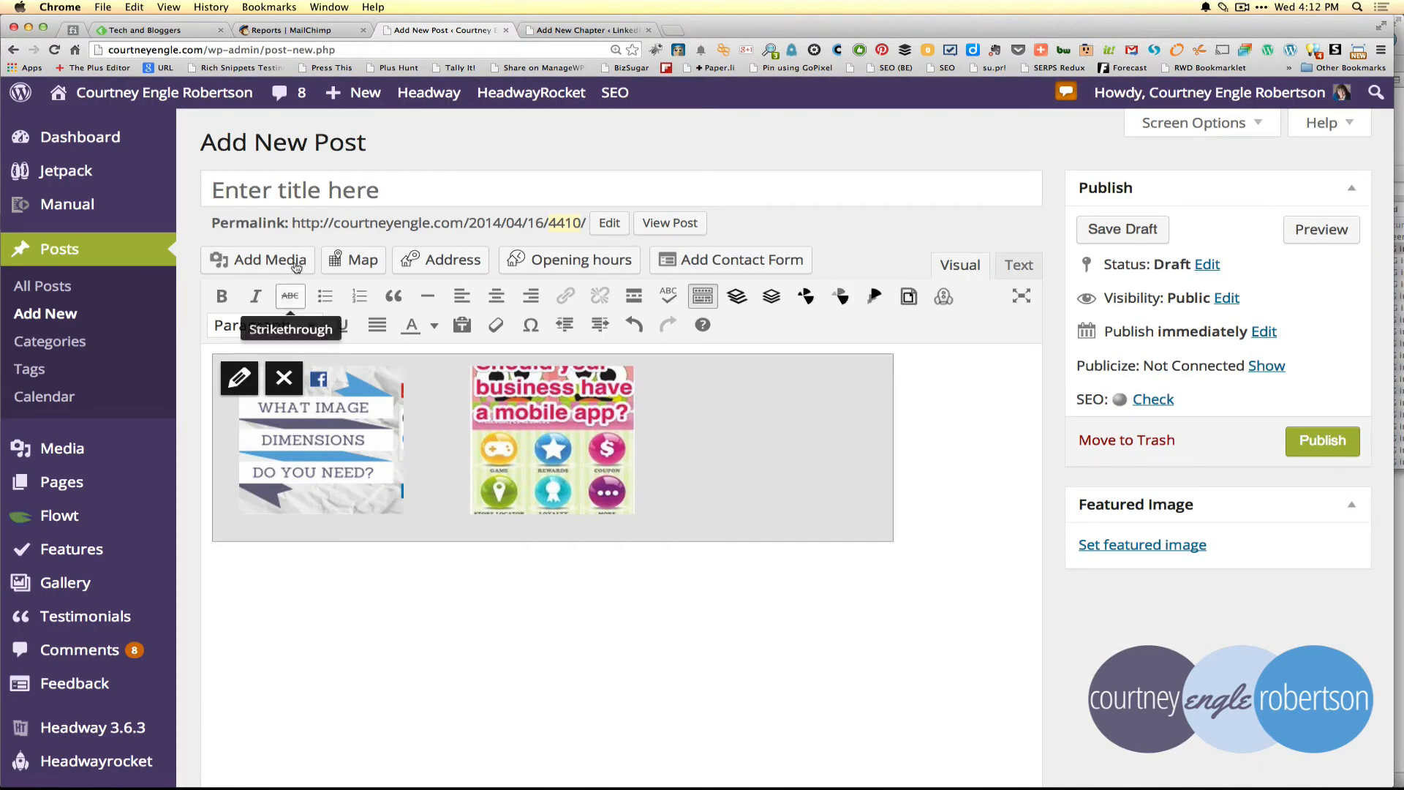
- Upload the audio file episode 3 April 15 2014.m4a from the SLB folder to the new post's media library
{"action": "left_click", "coordinate": [269, 259]}
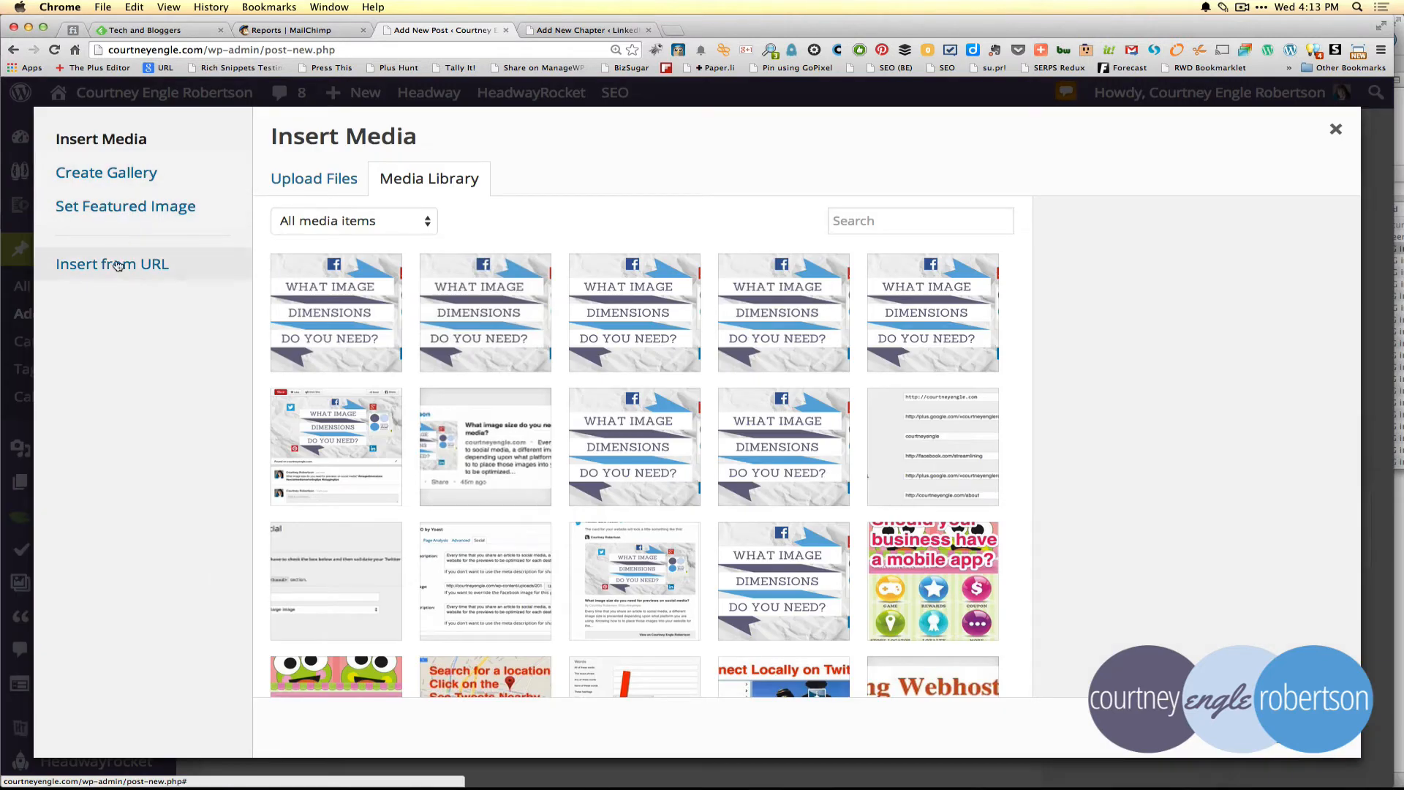
{"action": "left_click", "coordinate": [315, 183]}
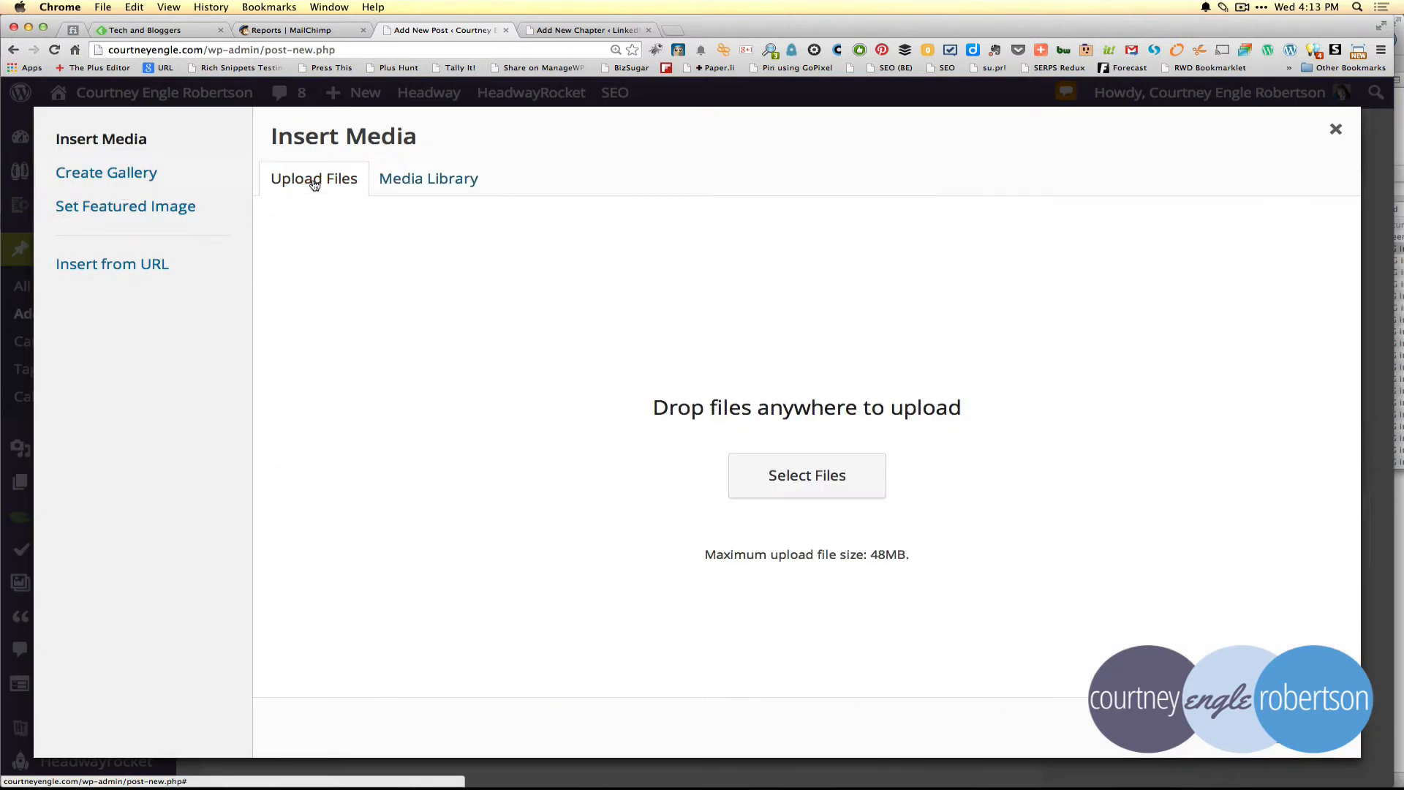
{"action": "left_click", "coordinate": [787, 484]}
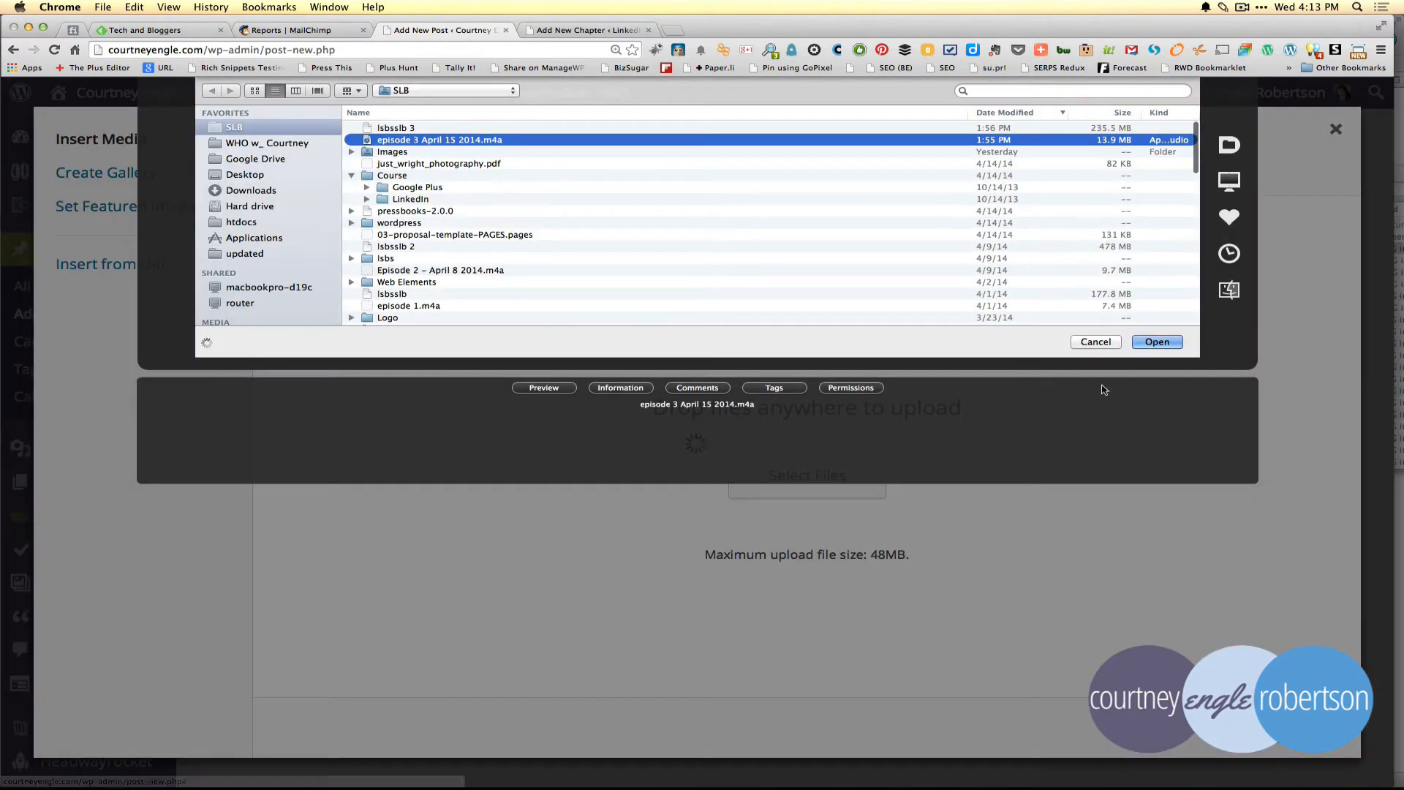
{"action": "left_click", "coordinate": [1158, 342]}
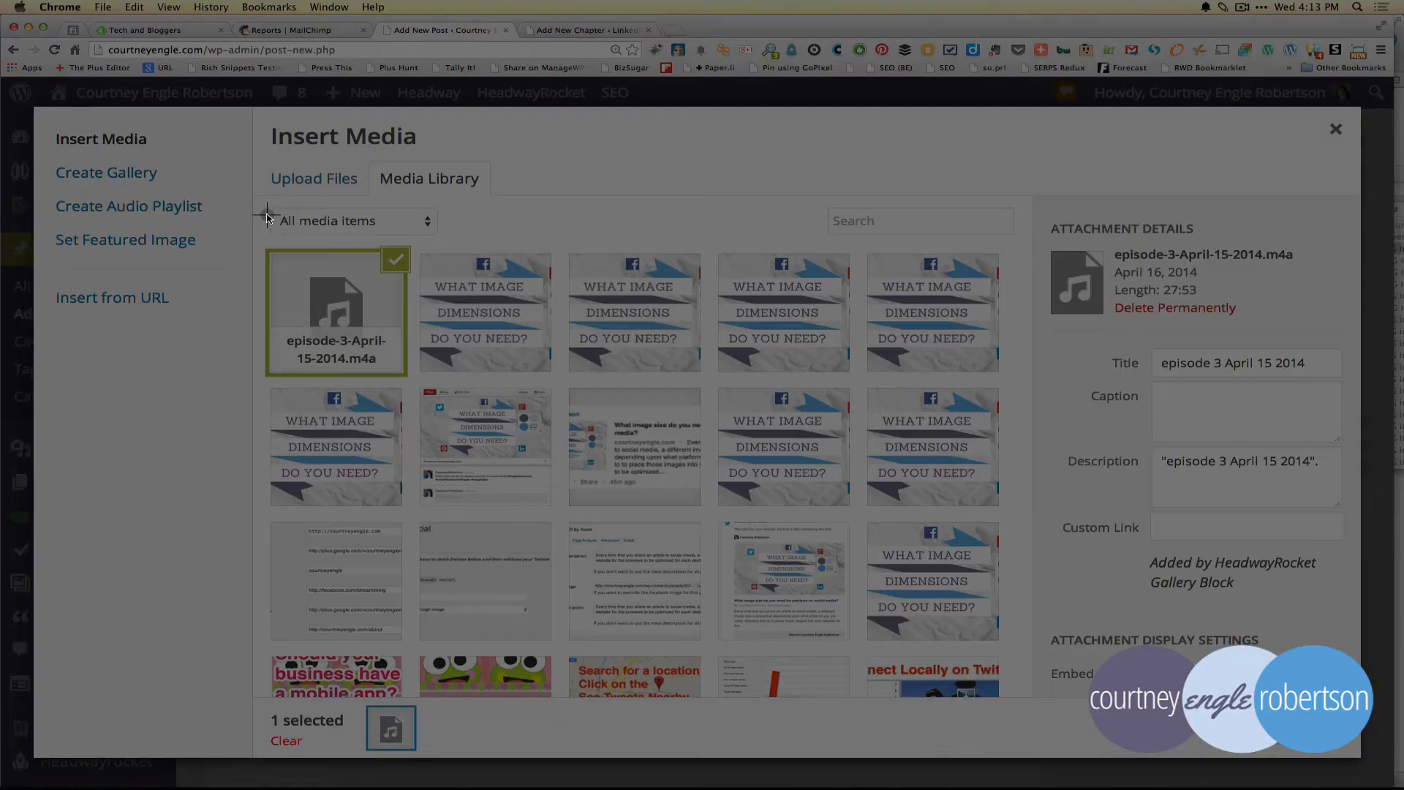
{"action": "left_click_drag", "start_coordinate": [299, 294], "coordinate": [426, 398]}
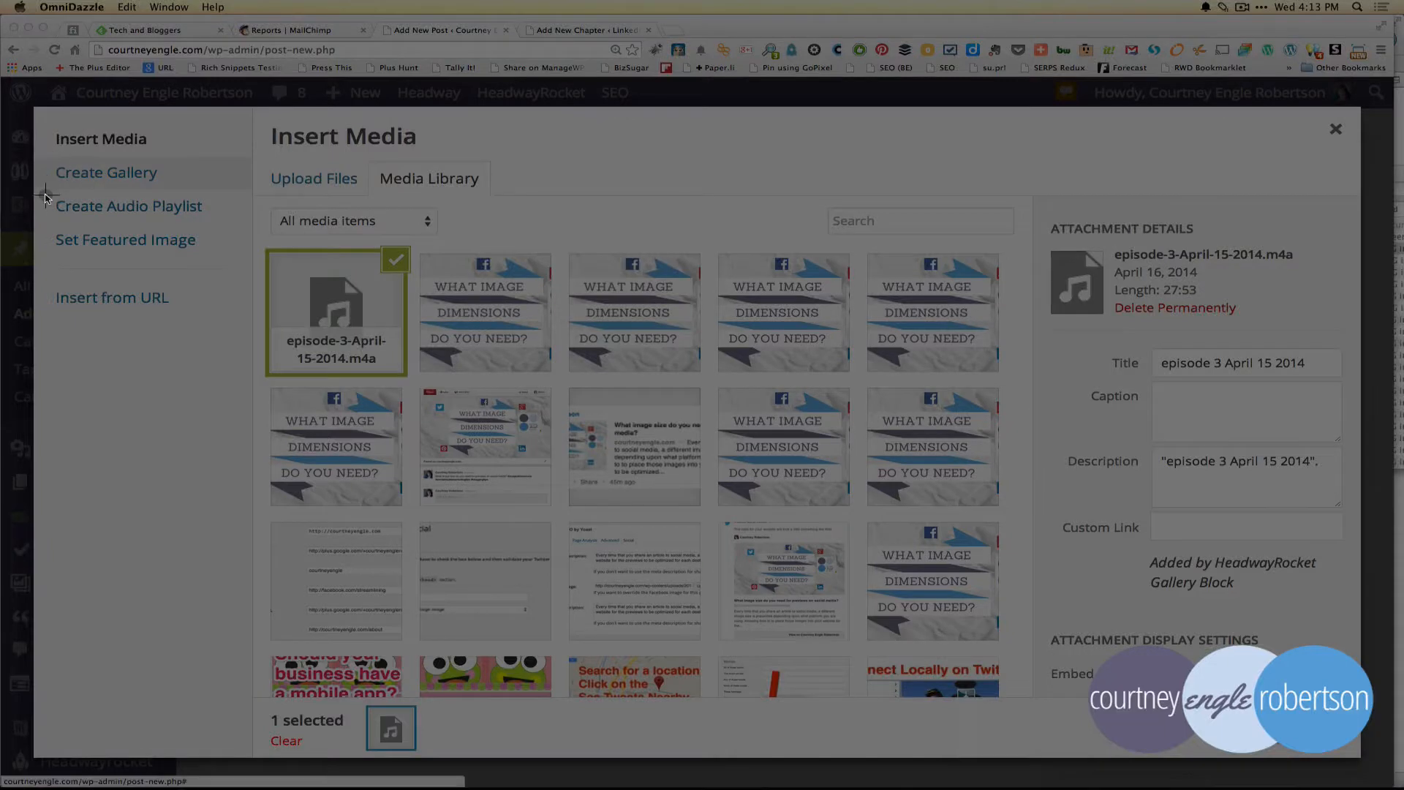
{"action": "left_click_drag", "start_coordinate": [47, 196], "coordinate": [234, 233]}
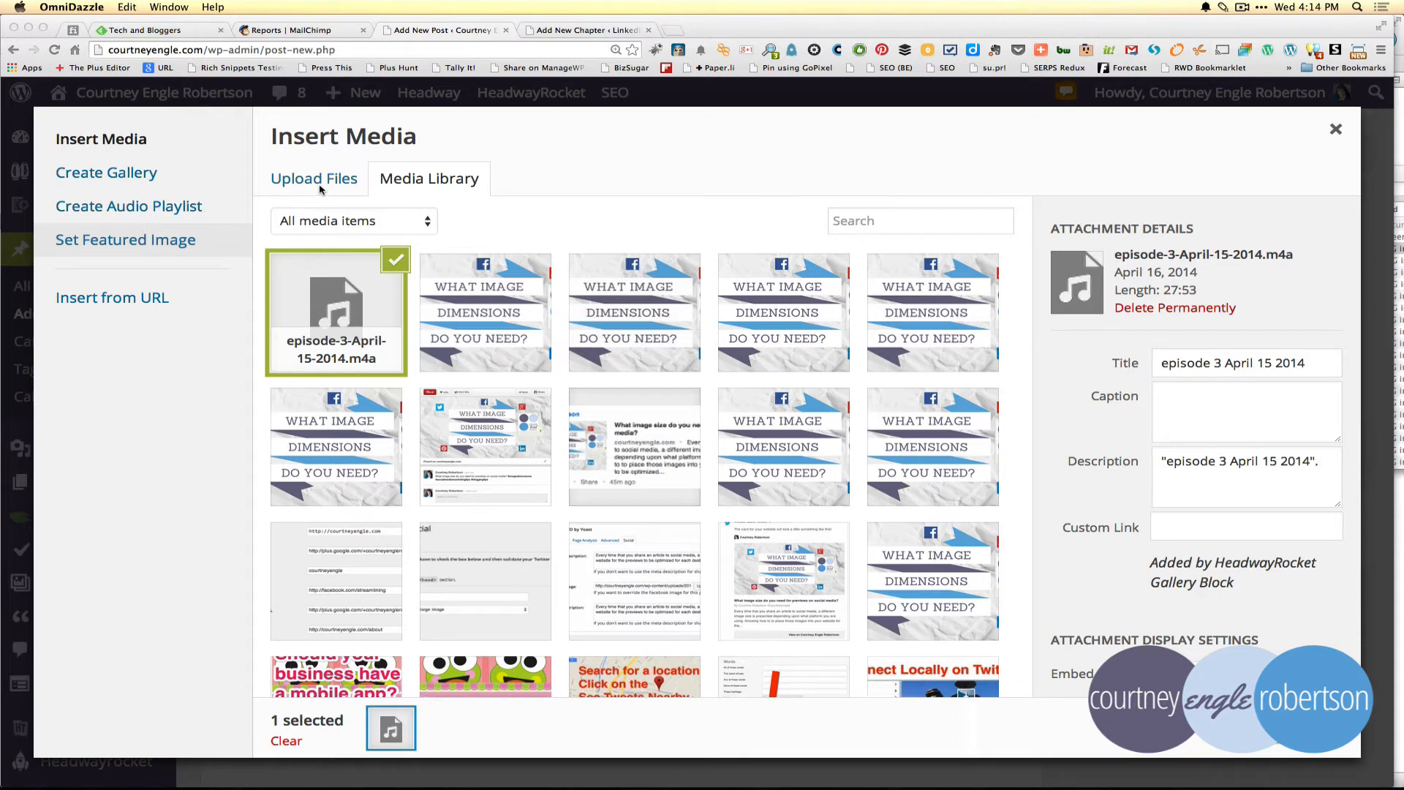
- Upload the audio file Episode 2 - April 8 2014.m4a from the SLB folder to the post's media library
{"action": "left_click", "coordinate": [292, 189]}
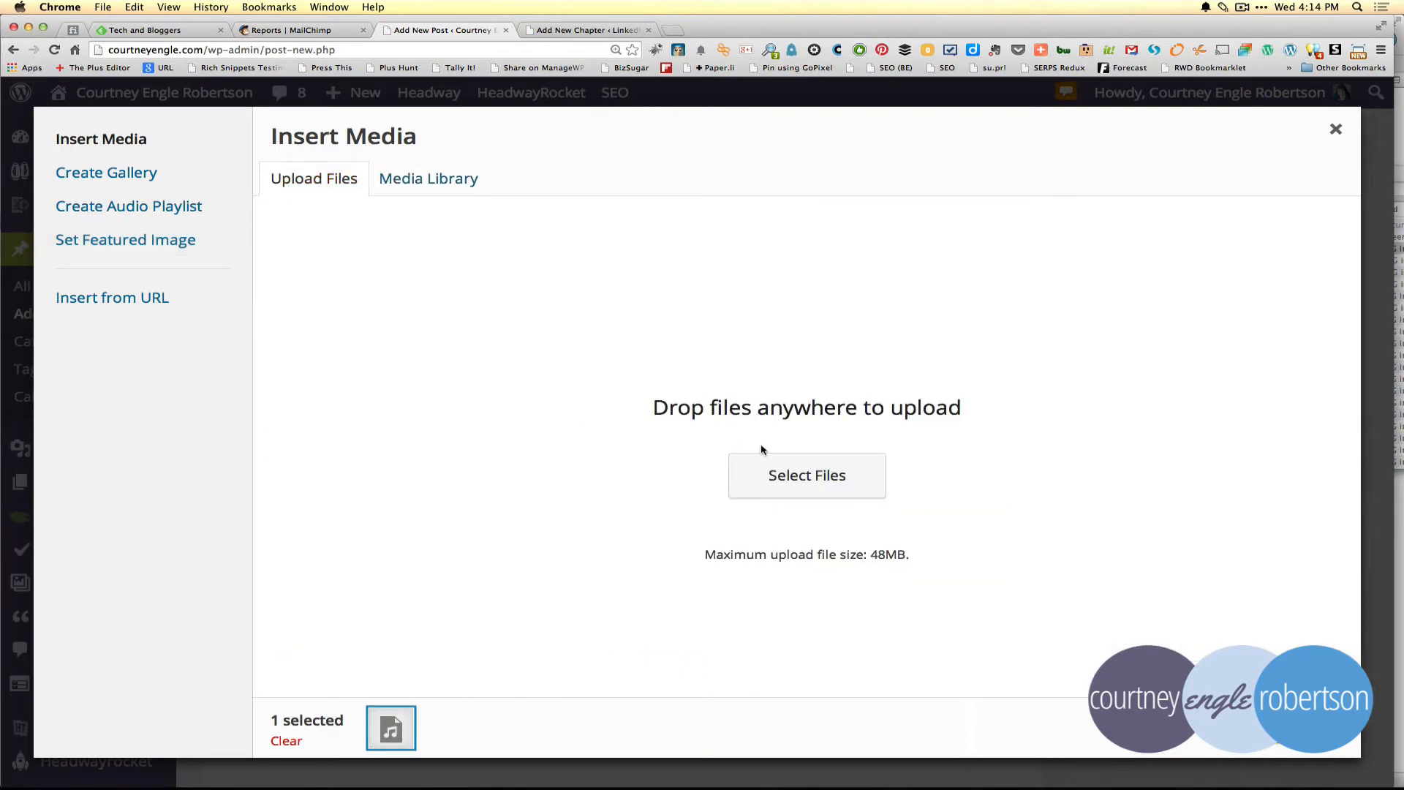
{"action": "left_click", "coordinate": [768, 484]}
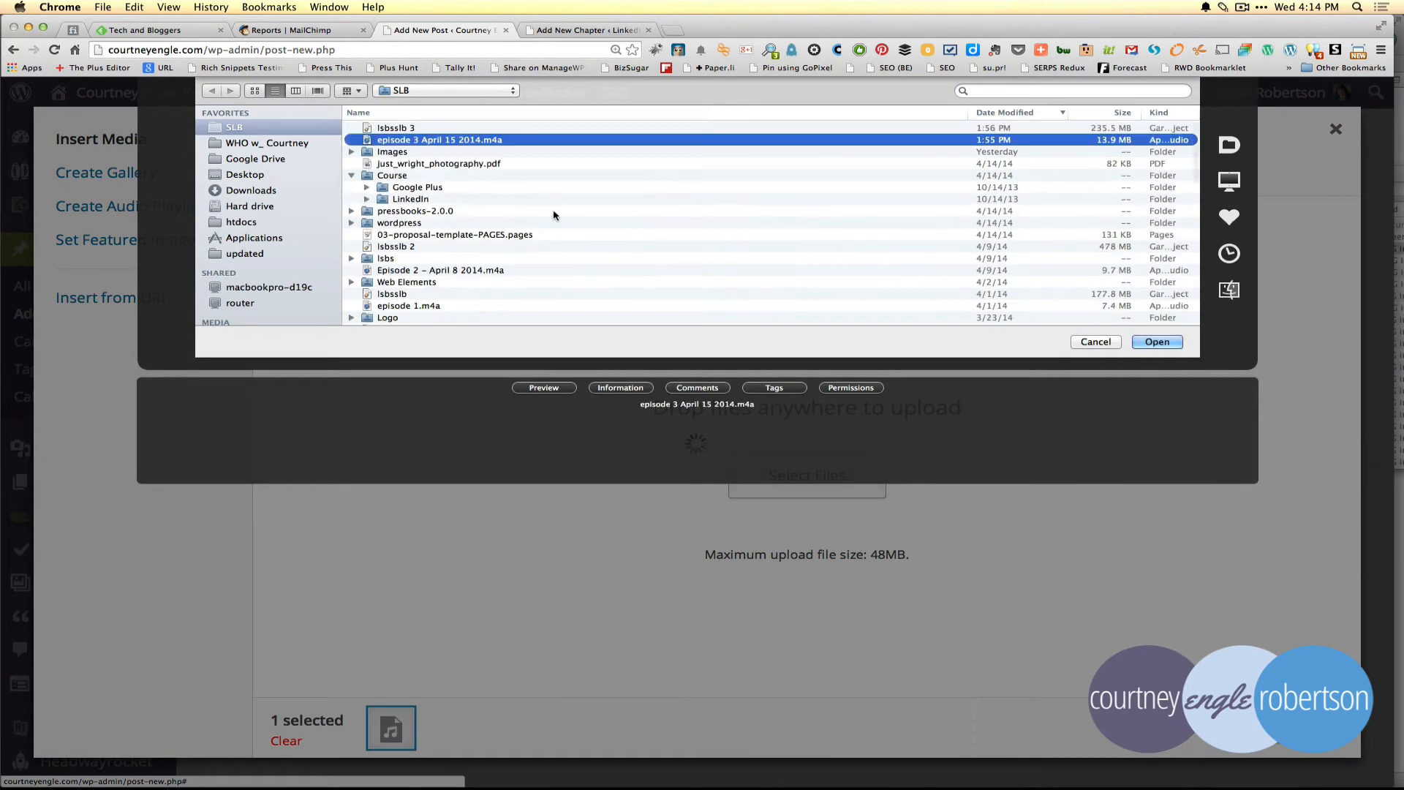
{"action": "left_click", "coordinate": [431, 270]}
{"action": "left_click", "coordinate": [1157, 341]}
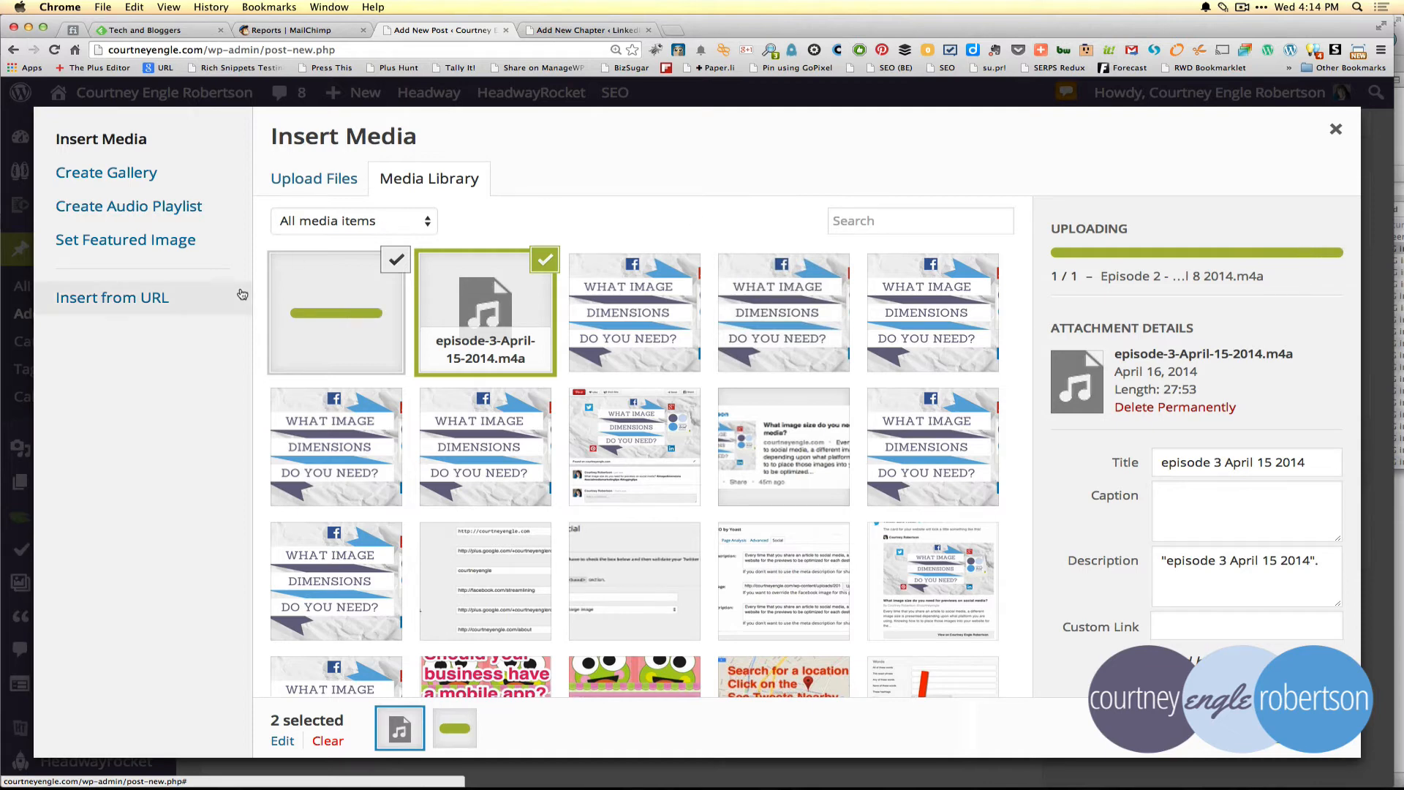
- Create an audio playlist from the episode 3 and Episode 2 recordings with default playlist settings and insert it into the post
{"action": "left_click", "coordinate": [144, 209]}
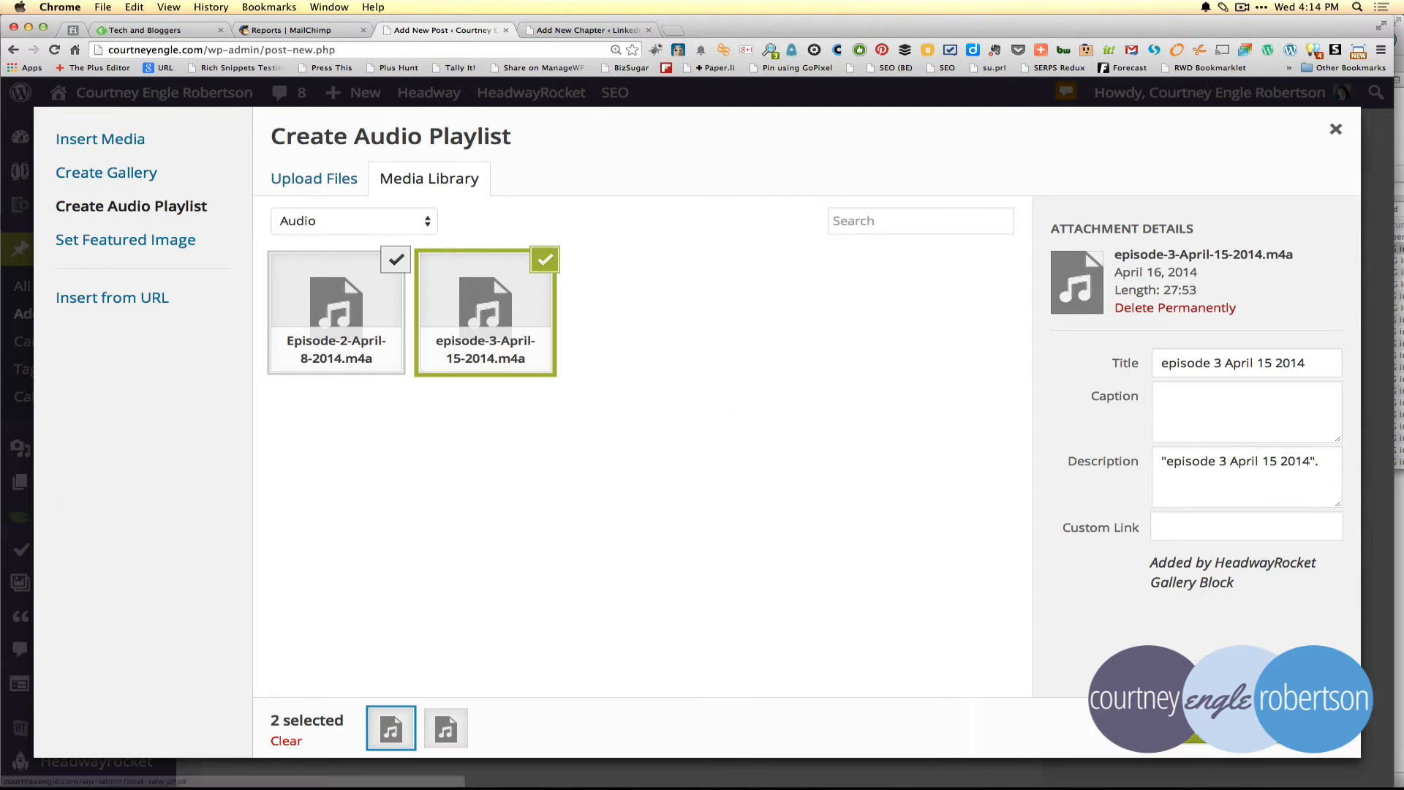
{"action": "left_click", "coordinate": [1243, 731]}
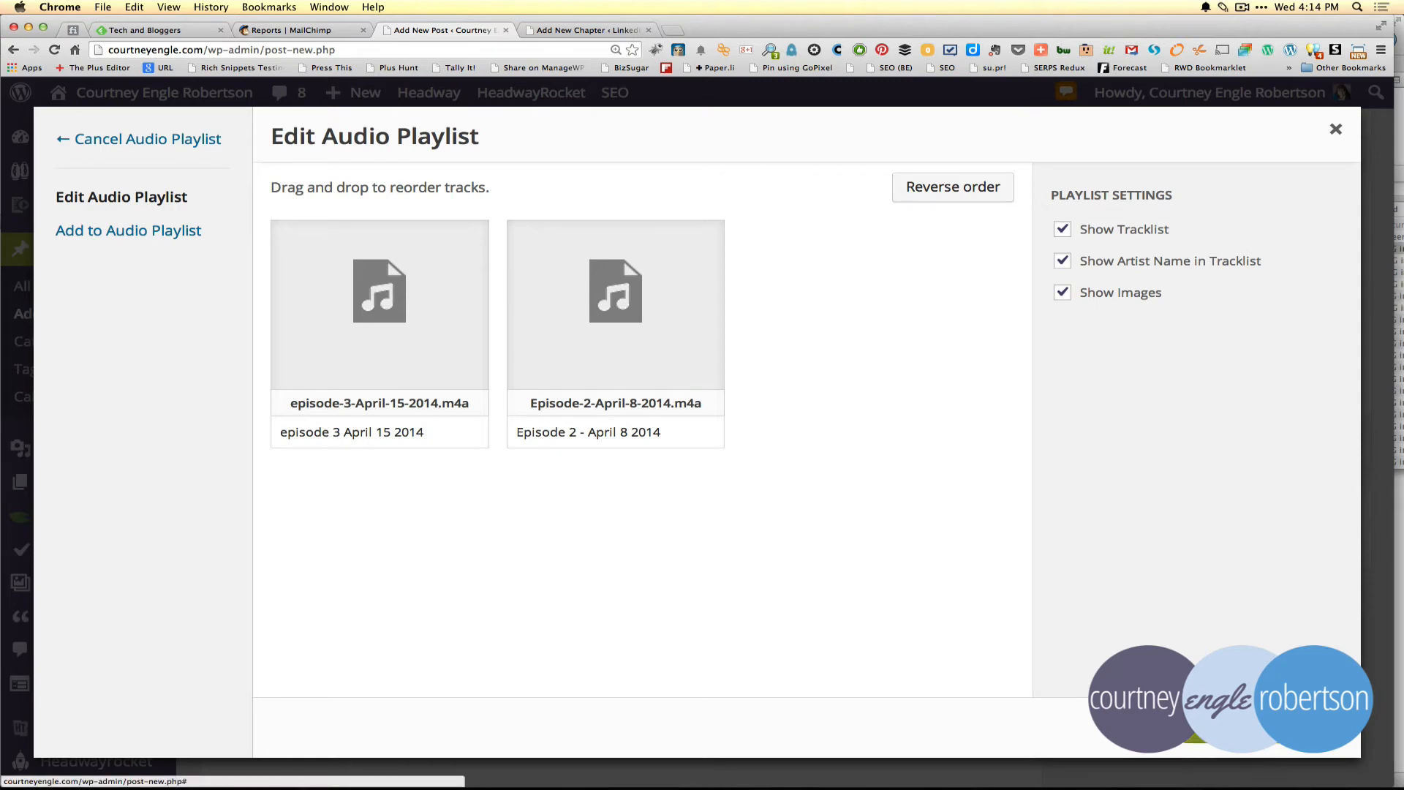
{"action": "left_click", "coordinate": [1273, 730]}
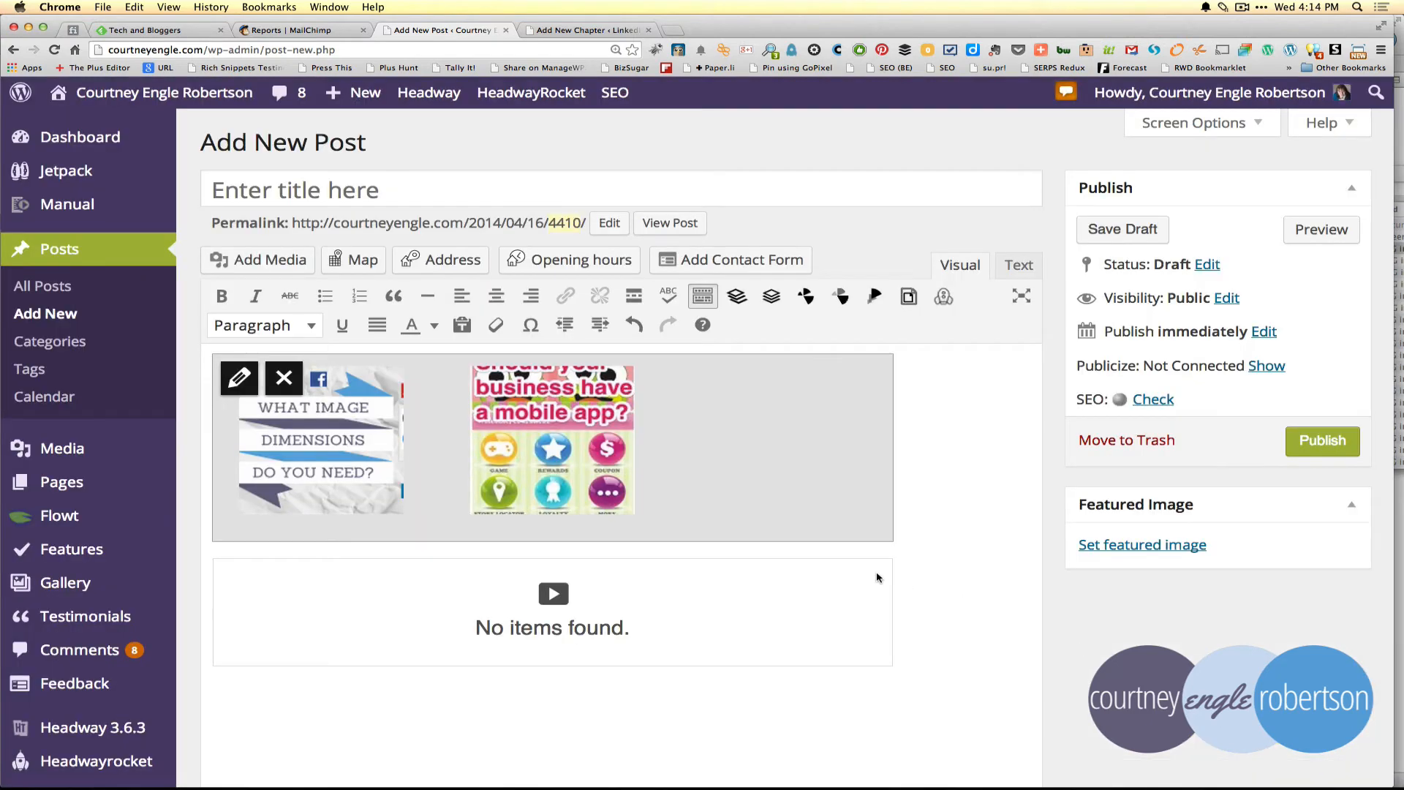
{"action": "scroll", "coordinate": [502, 645], "scroll_direction": "down", "scroll_amount": 3}
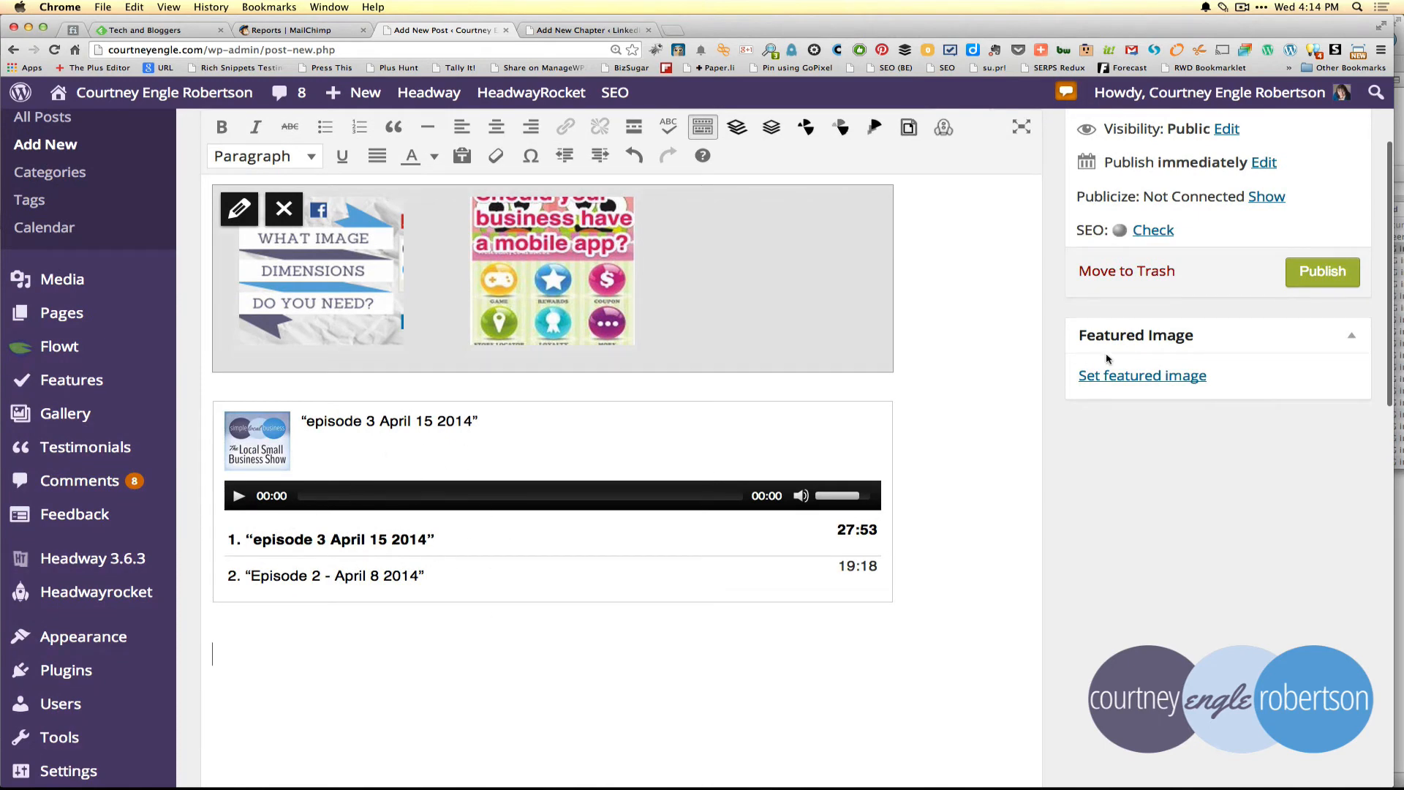
- Title the new post "test" and save it as a draft
{"action": "scroll", "coordinate": [1034, 449], "scroll_direction": "up", "scroll_amount": 5}
{"action": "left_click", "coordinate": [787, 171]}
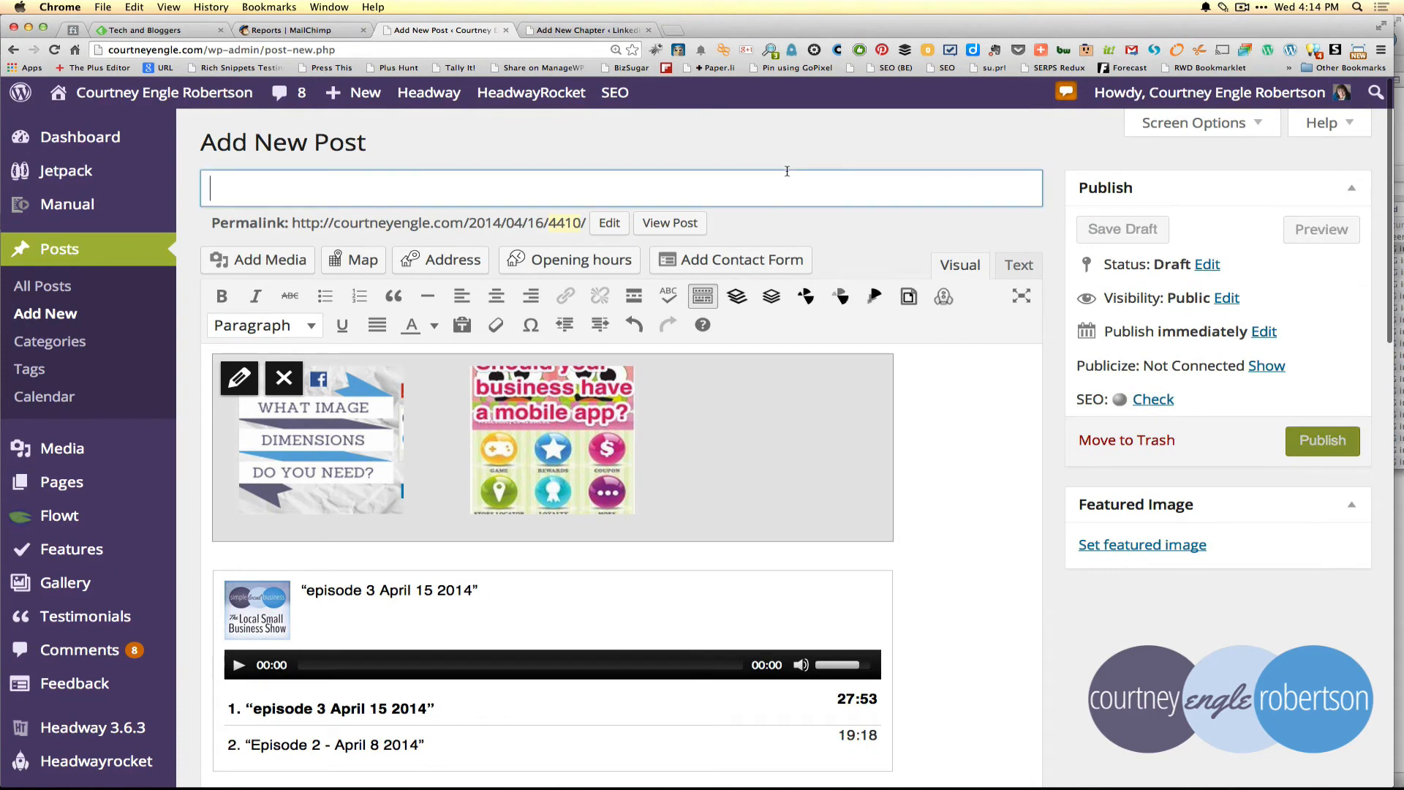
{"action": "type", "text": "test"}
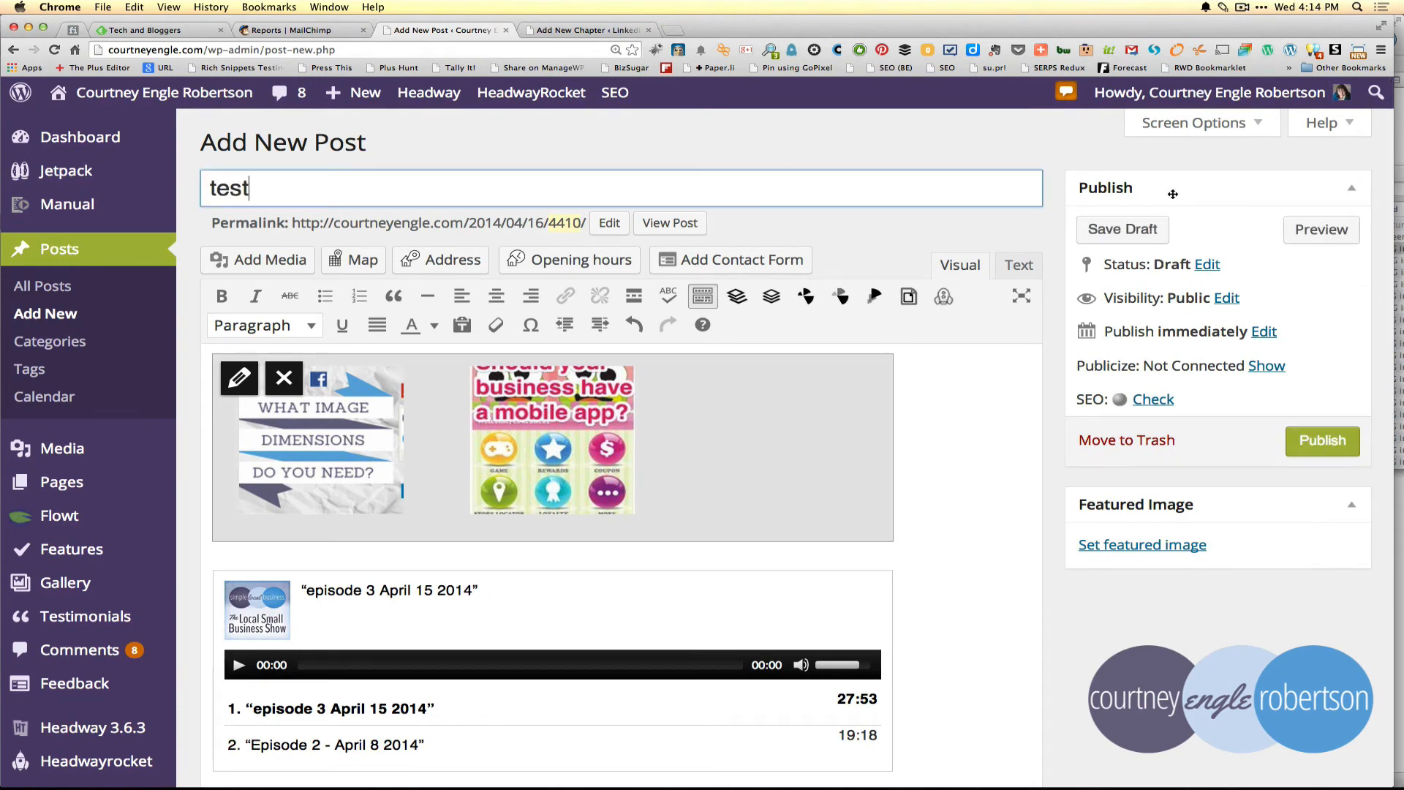
{"action": "left_click", "coordinate": [1138, 230]}
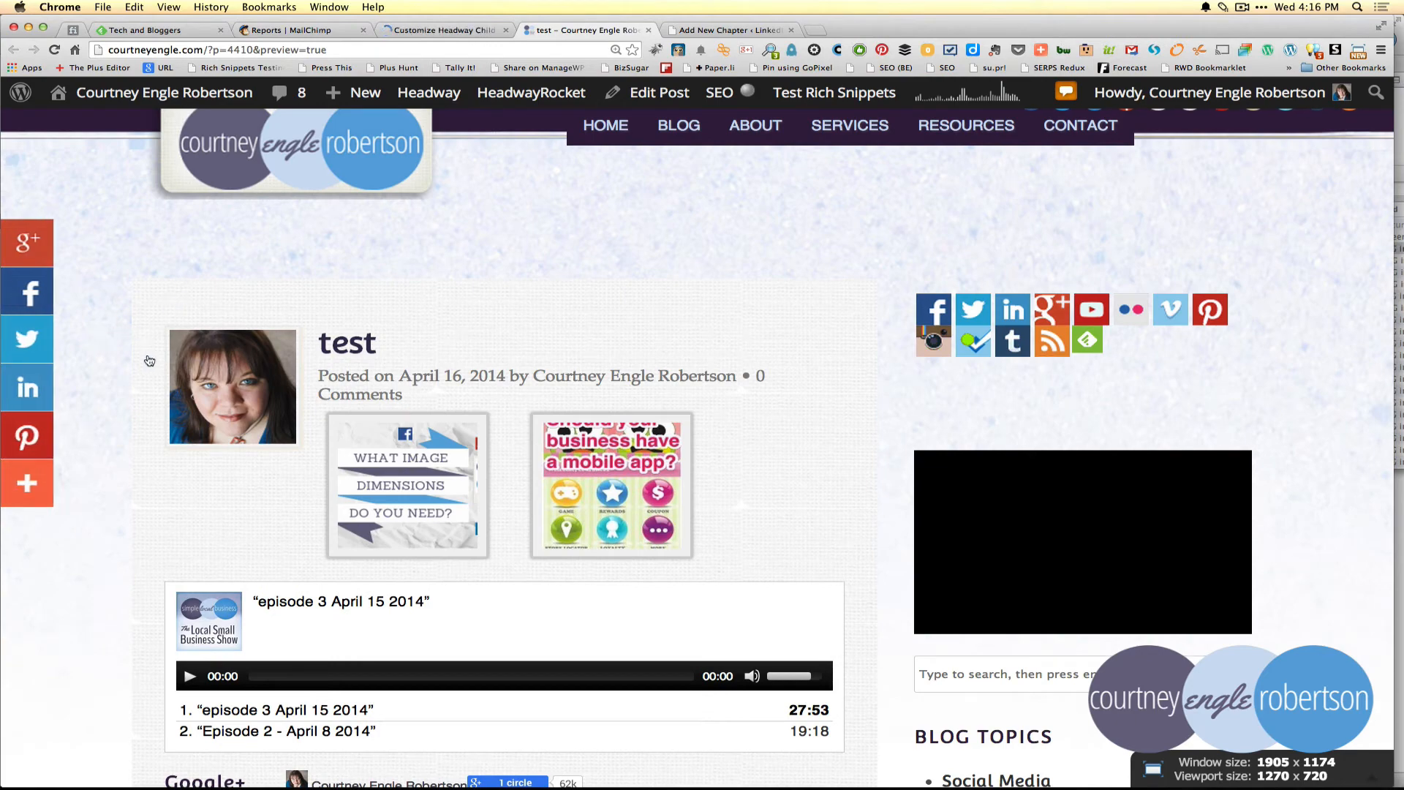
- Review the gallery and audio playlist on the preview page of the test post
{"action": "scroll", "coordinate": [126, 393], "scroll_direction": "down", "scroll_amount": 5}
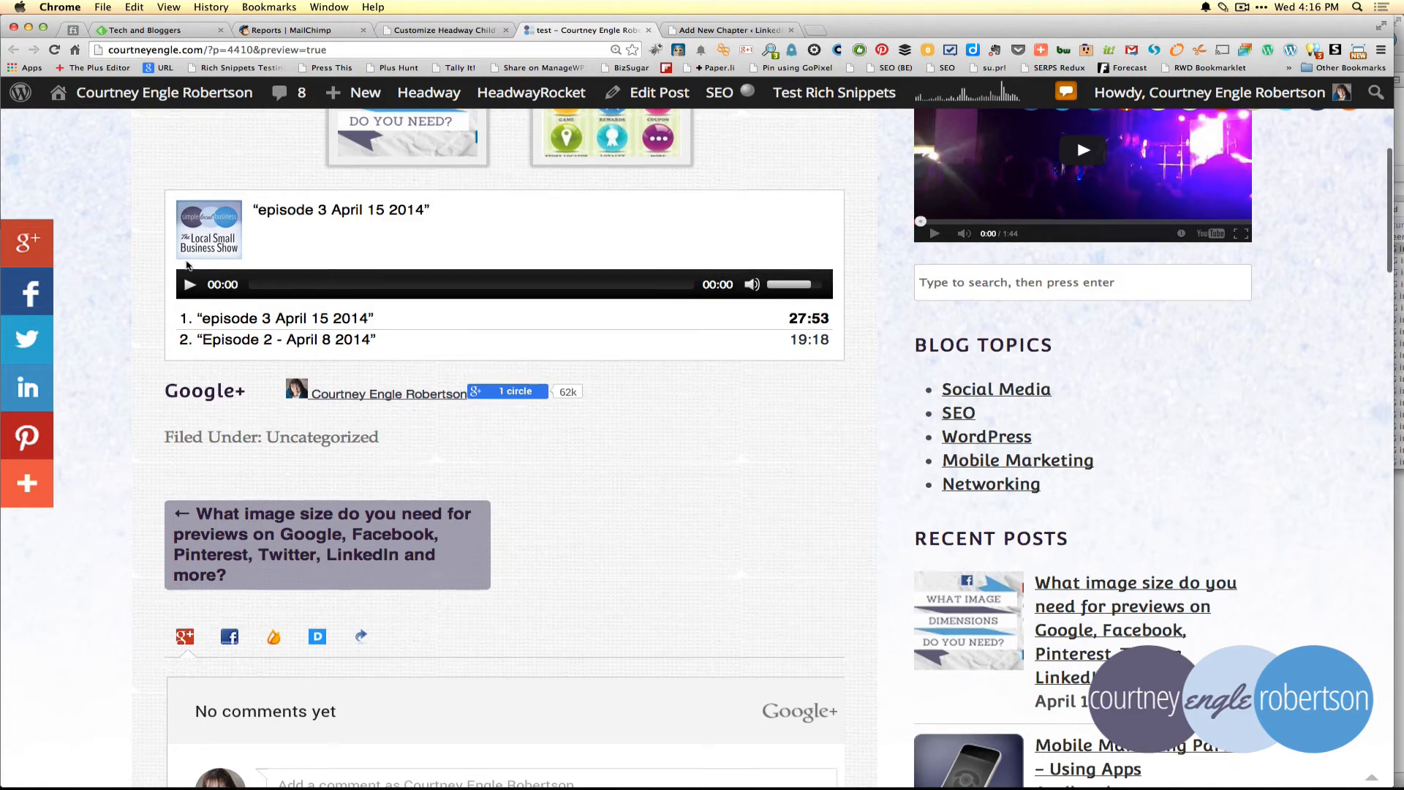
{"action": "scroll", "coordinate": [667, 329], "scroll_direction": "up", "scroll_amount": 5}
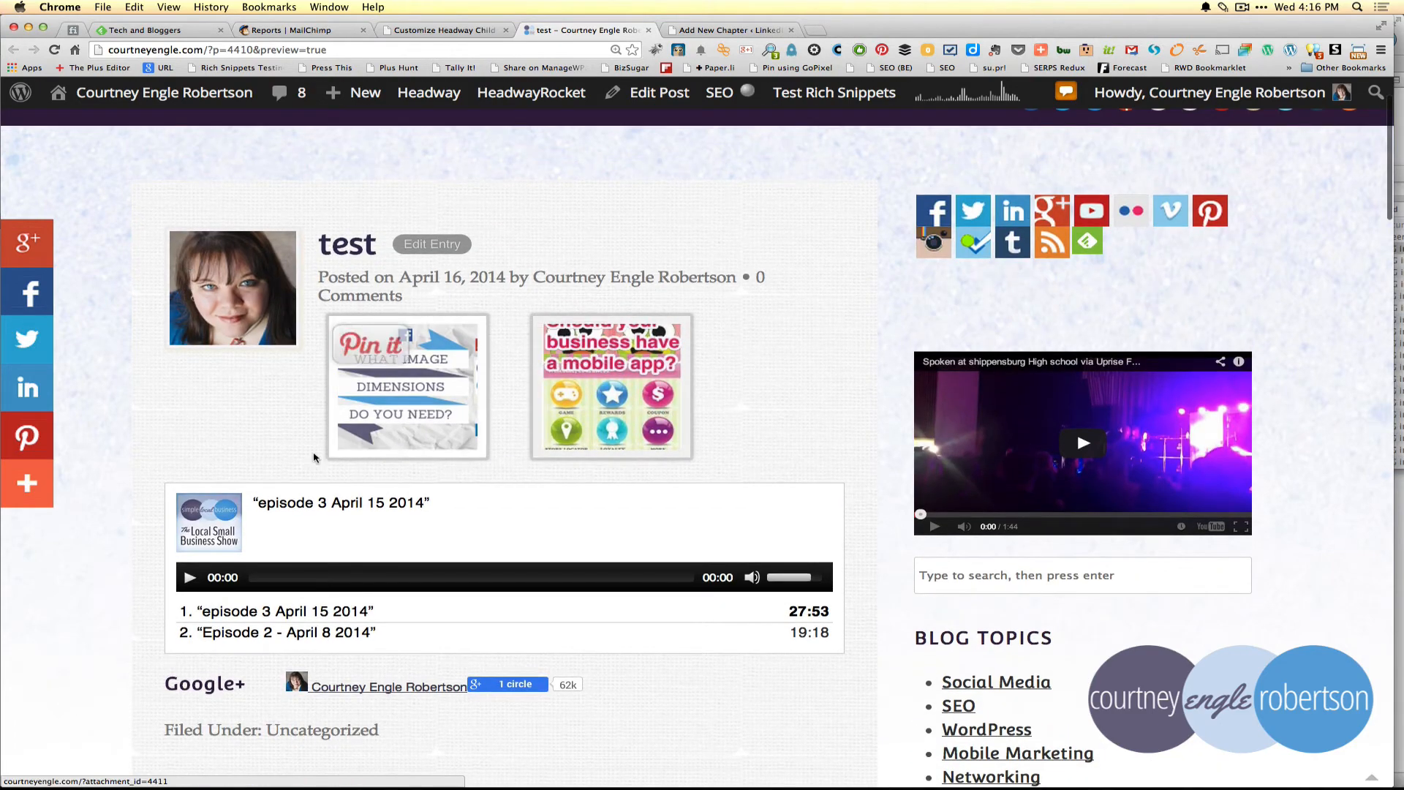
- Switch to the theme customizer and examine the front page's main sidebar widgets alongside the site preview
{"action": "left_click", "coordinate": [425, 30]}
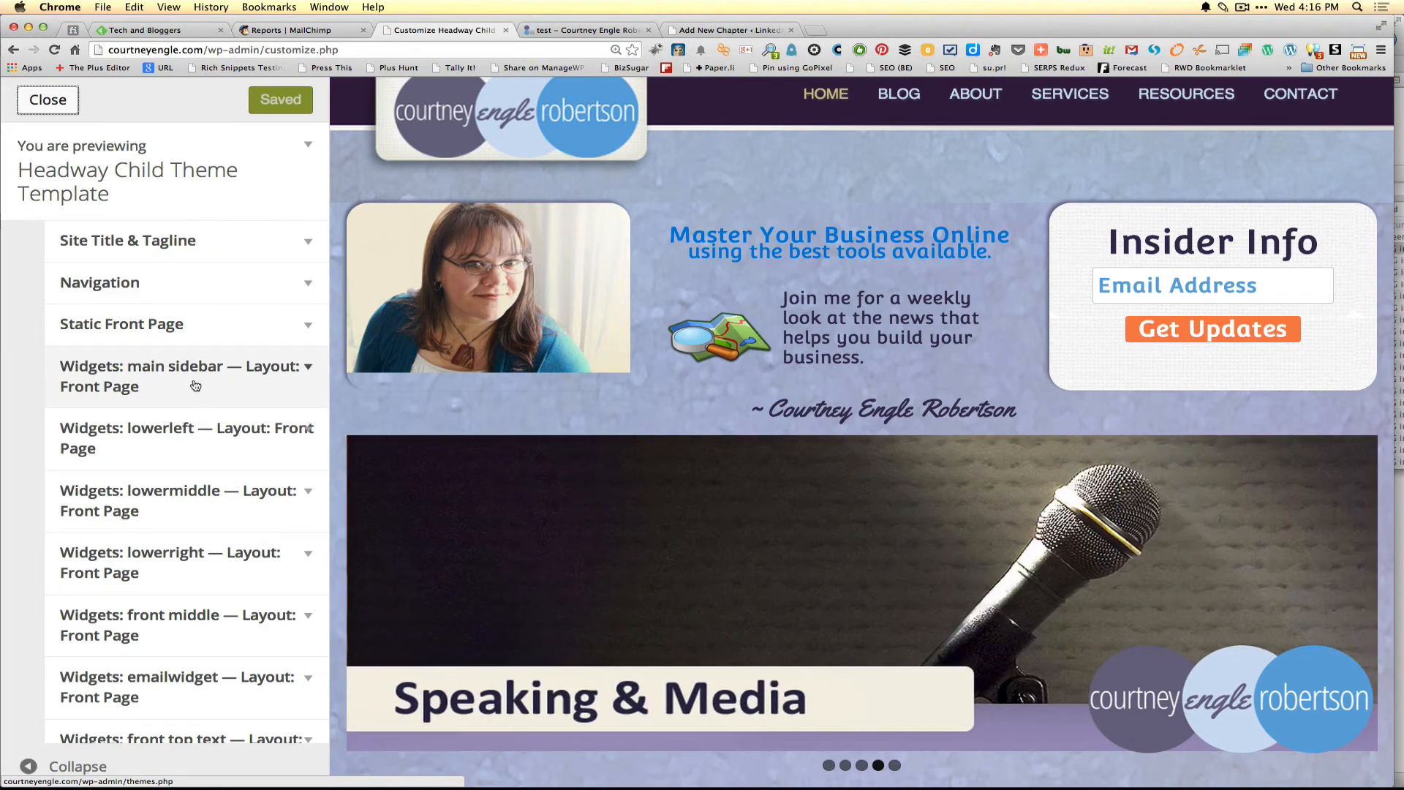
{"action": "scroll", "coordinate": [195, 385], "scroll_direction": "down", "scroll_amount": 1}
{"action": "scroll", "coordinate": [195, 386], "scroll_direction": "down", "scroll_amount": 2}
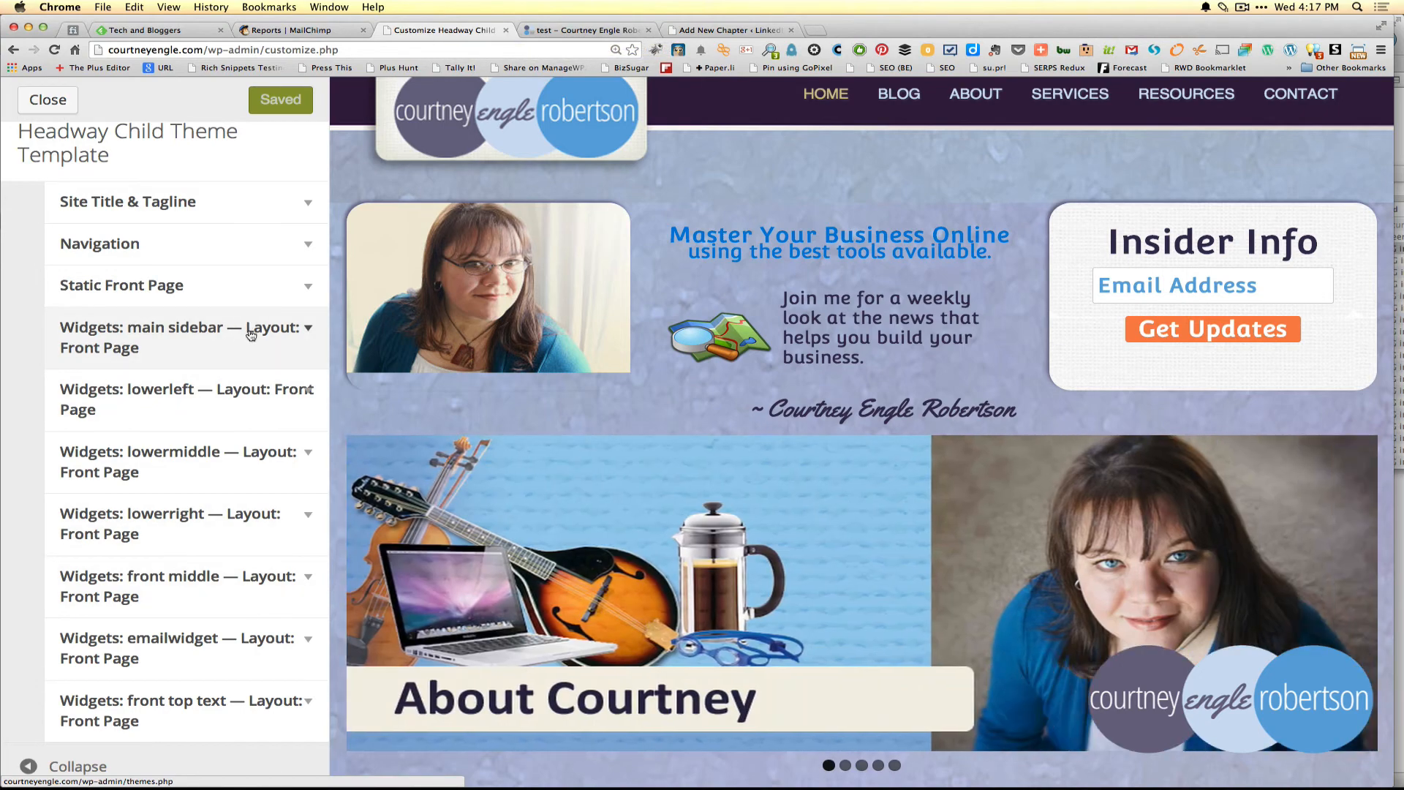
{"action": "left_click", "coordinate": [245, 334]}
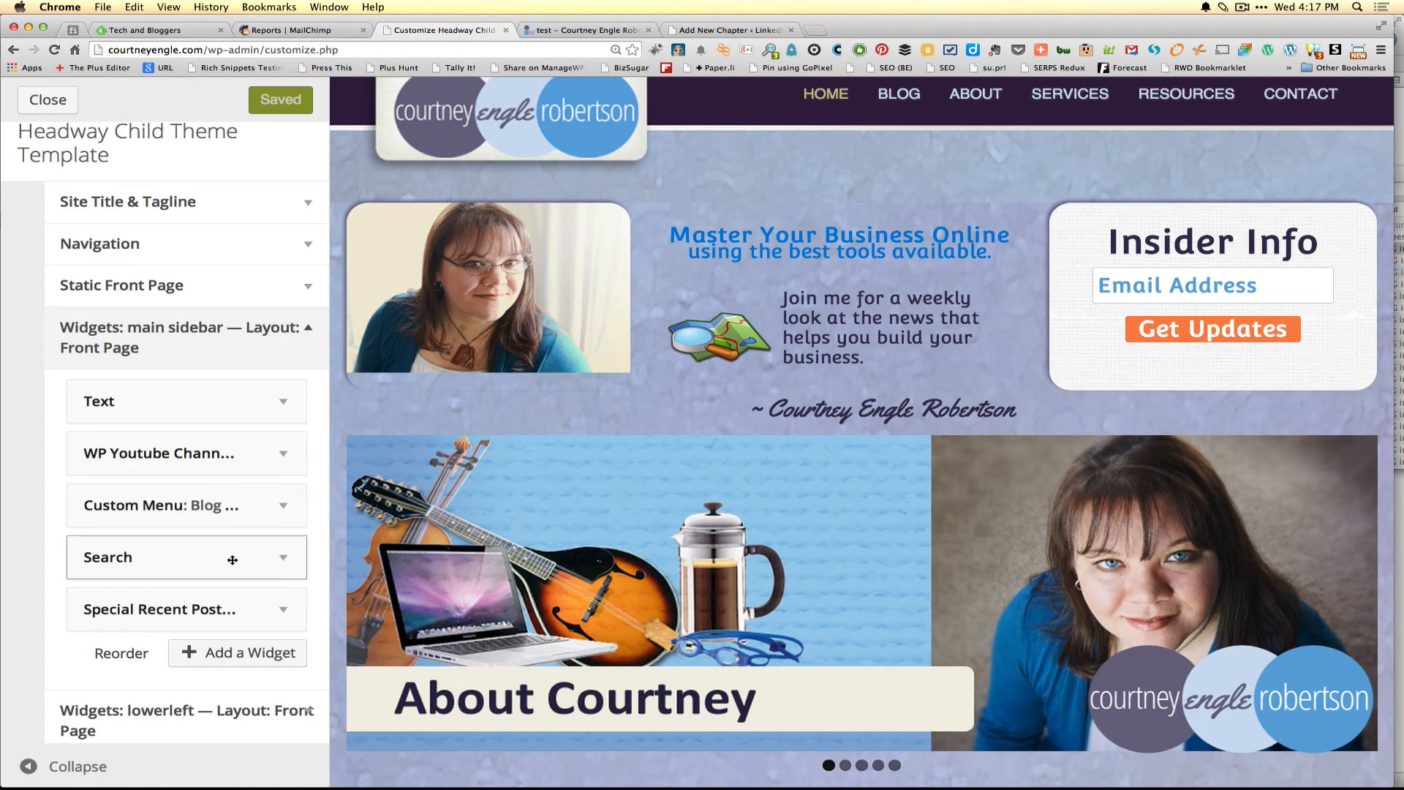
{"action": "scroll", "coordinate": [237, 650], "scroll_direction": "down", "scroll_amount": 1}
{"action": "scroll", "coordinate": [237, 650], "scroll_direction": "down", "scroll_amount": 2}
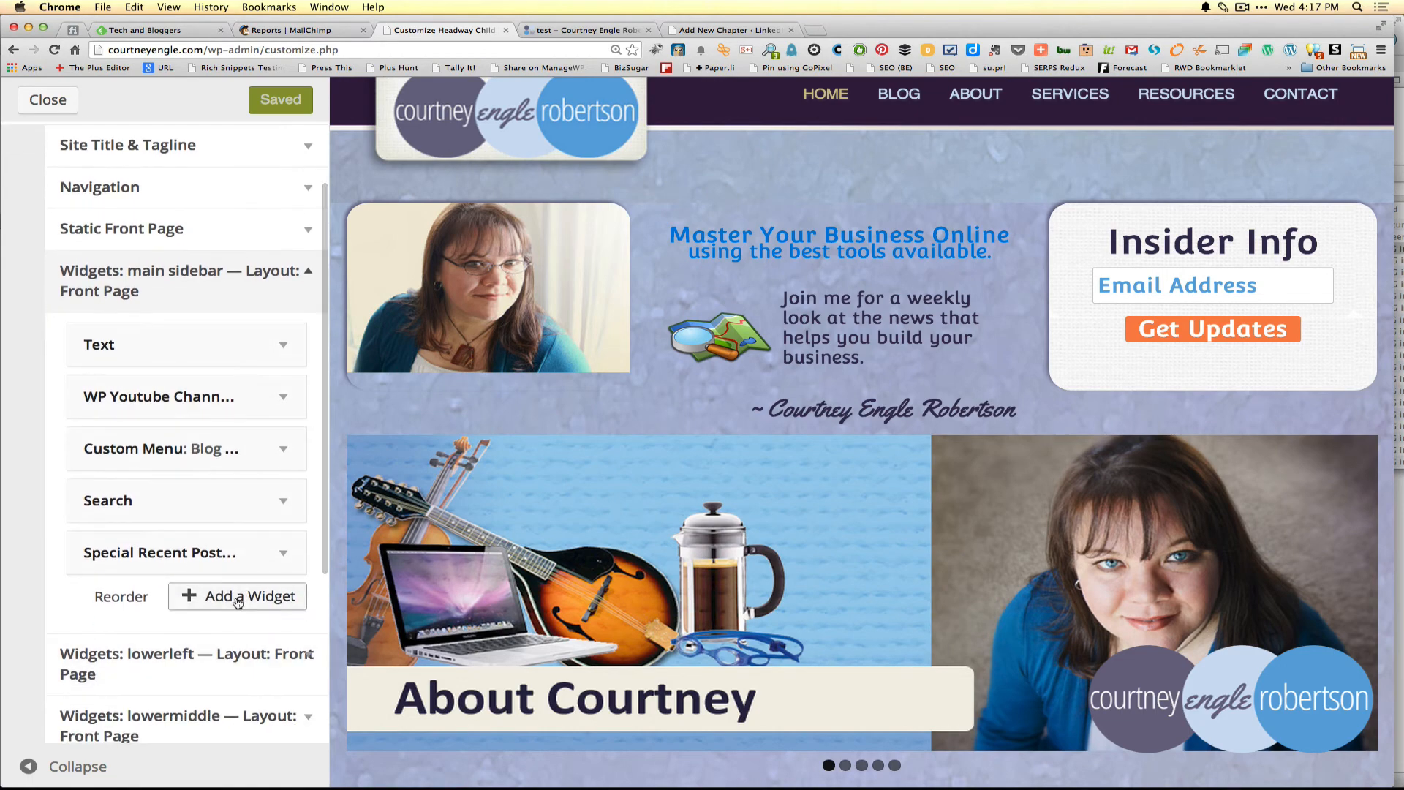
{"action": "scroll", "coordinate": [550, 467], "scroll_direction": "down", "scroll_amount": 15}
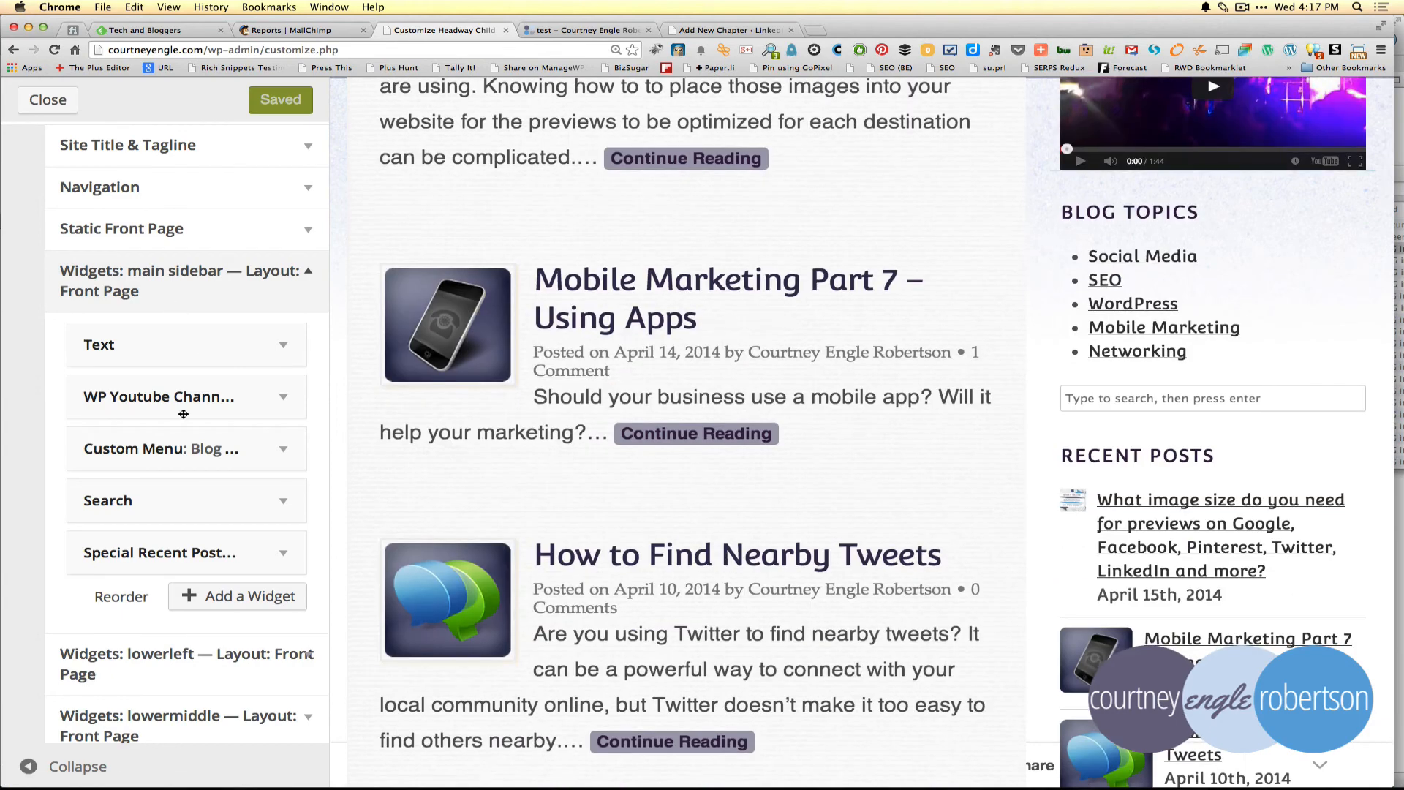
- Examine the Text widget's title, code and options in the front page's lowerleft widget area, and collapse the widget without changes
{"action": "left_click", "coordinate": [307, 272]}
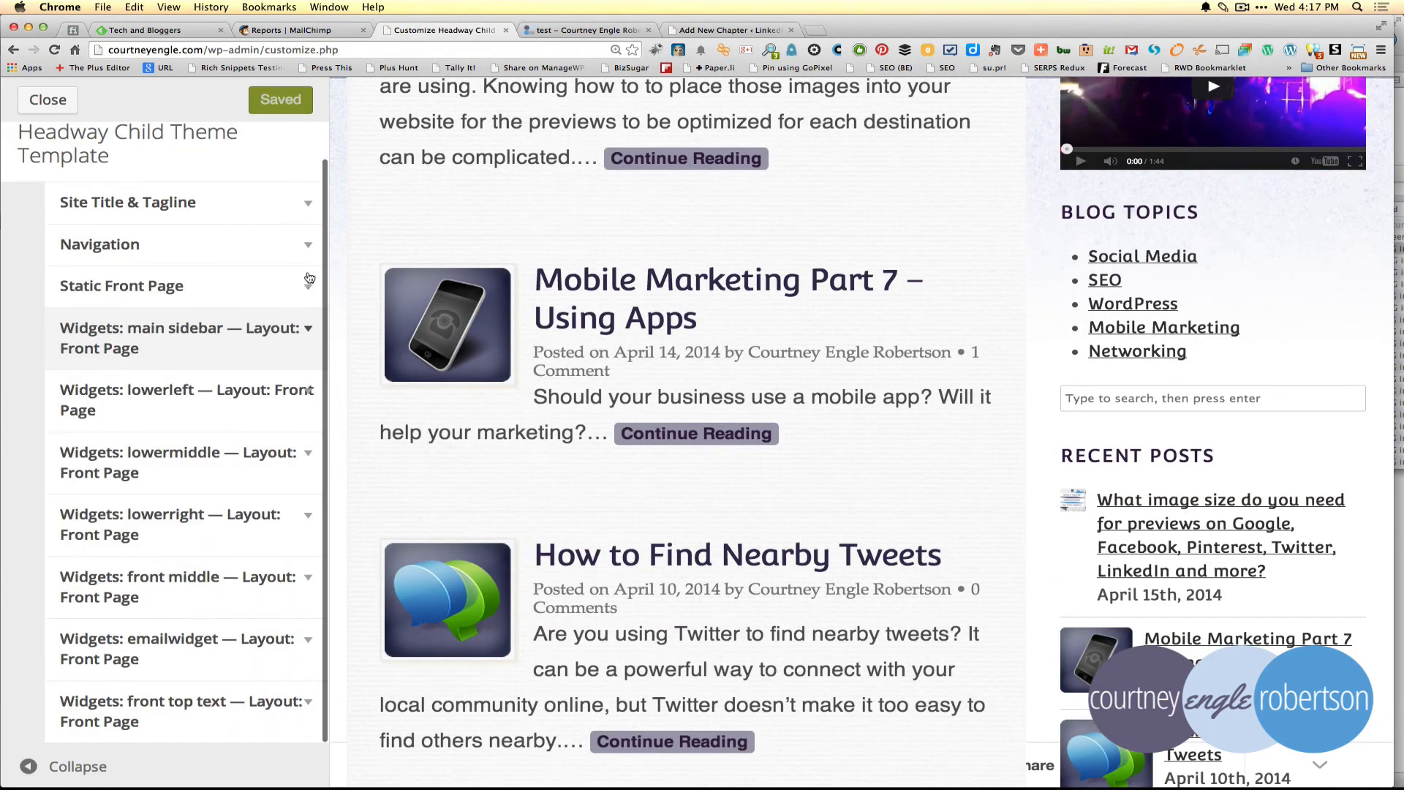
{"action": "left_click", "coordinate": [202, 410]}
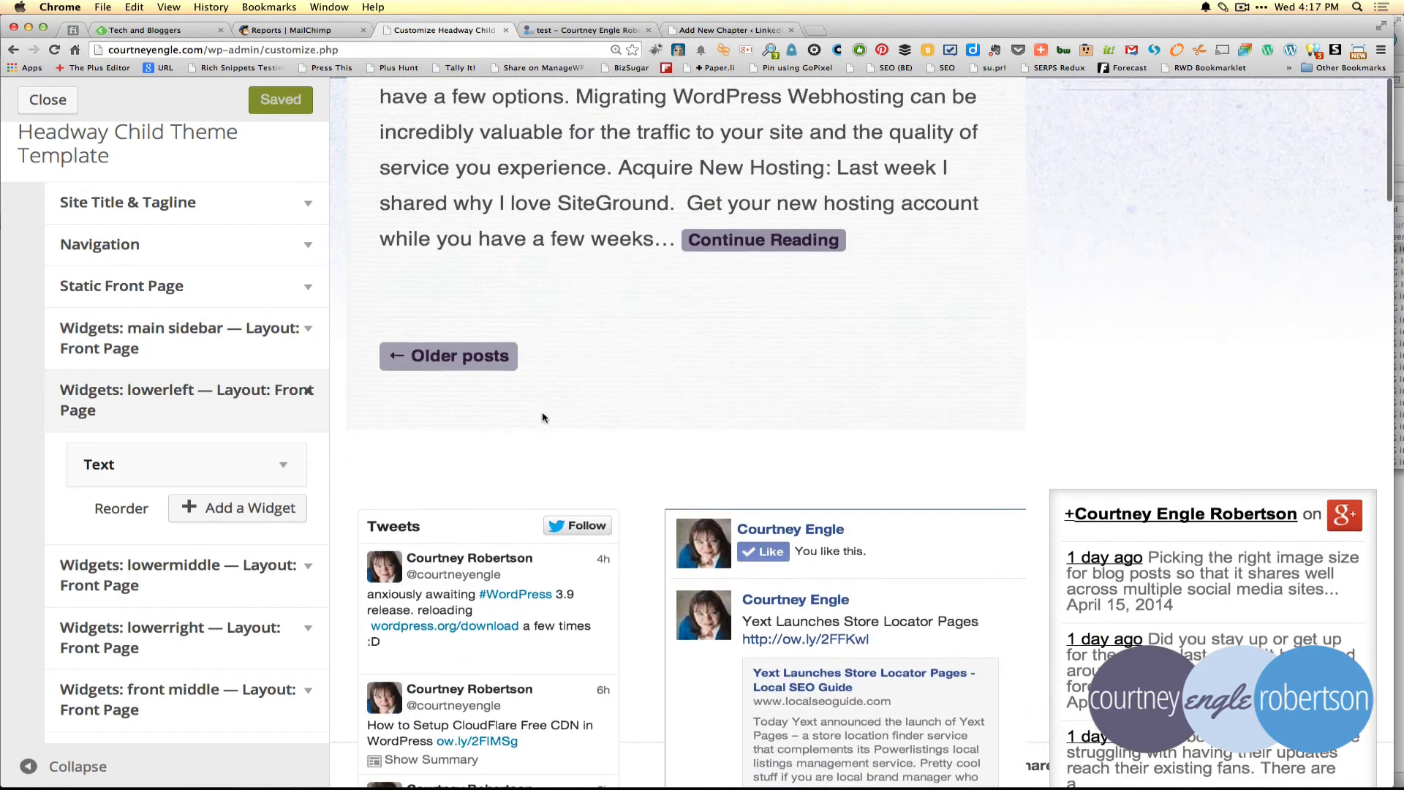
{"action": "left_click", "coordinate": [283, 465]}
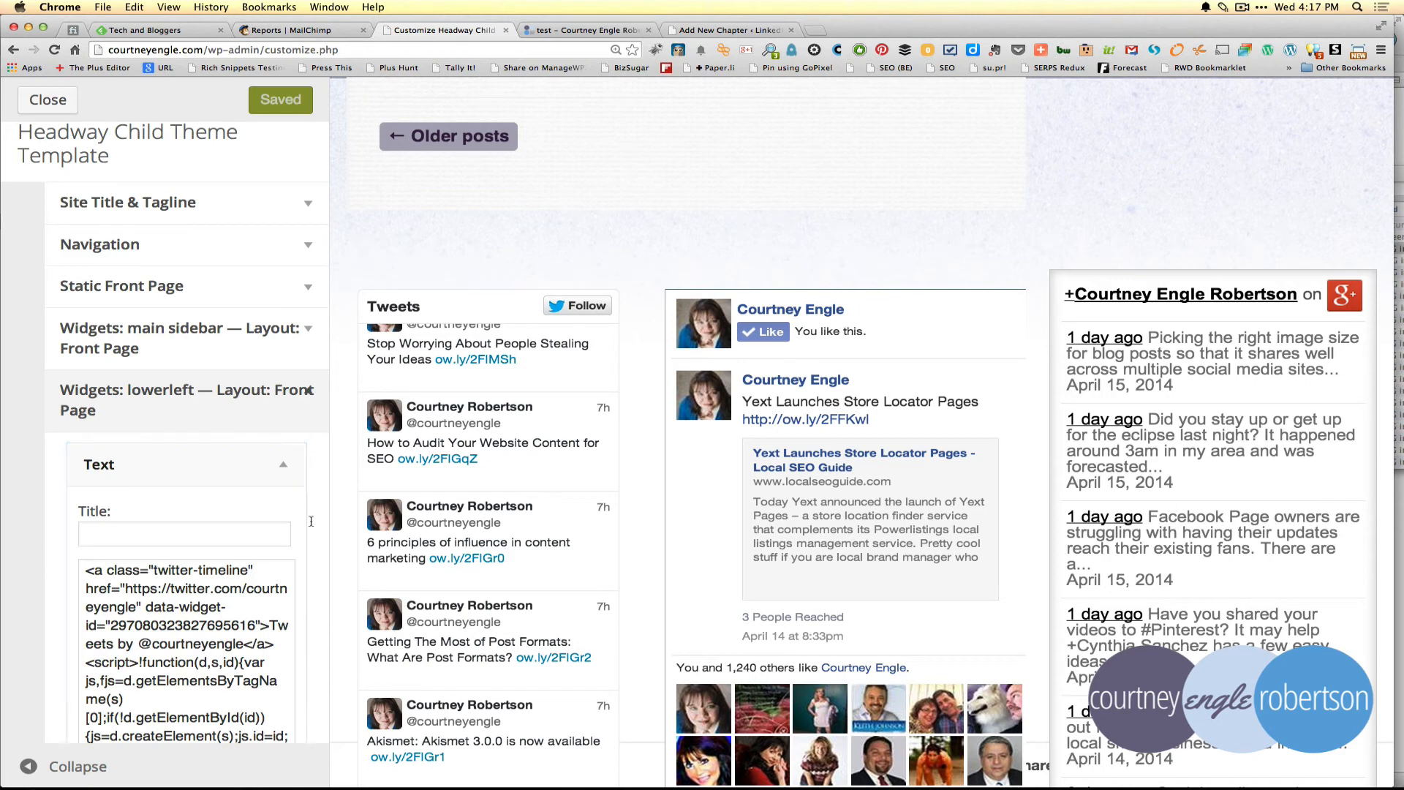
{"action": "left_click", "coordinate": [85, 569]}
{"action": "scroll", "coordinate": [86, 569], "scroll_direction": "down", "scroll_amount": 5}
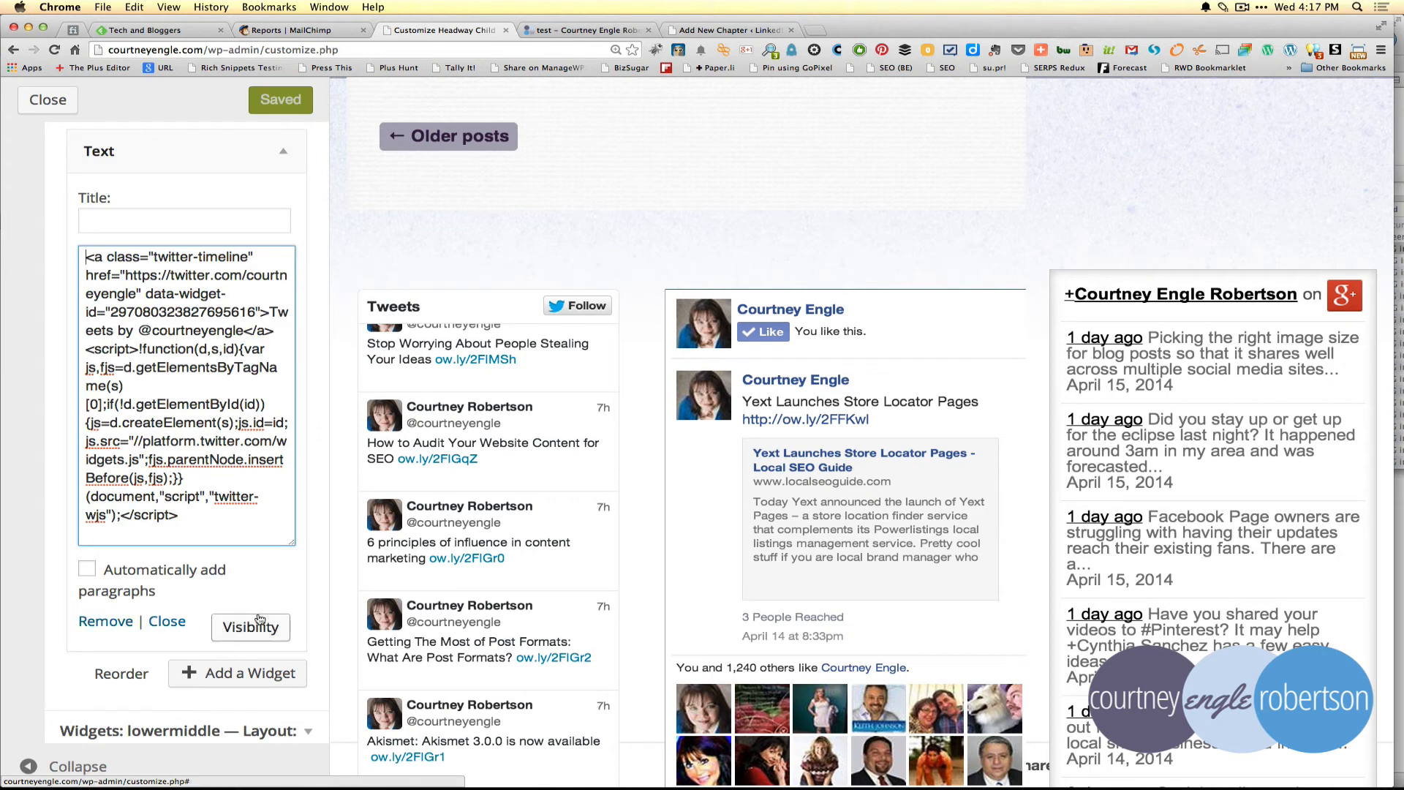
{"action": "scroll", "coordinate": [259, 619], "scroll_direction": "up", "scroll_amount": 5}
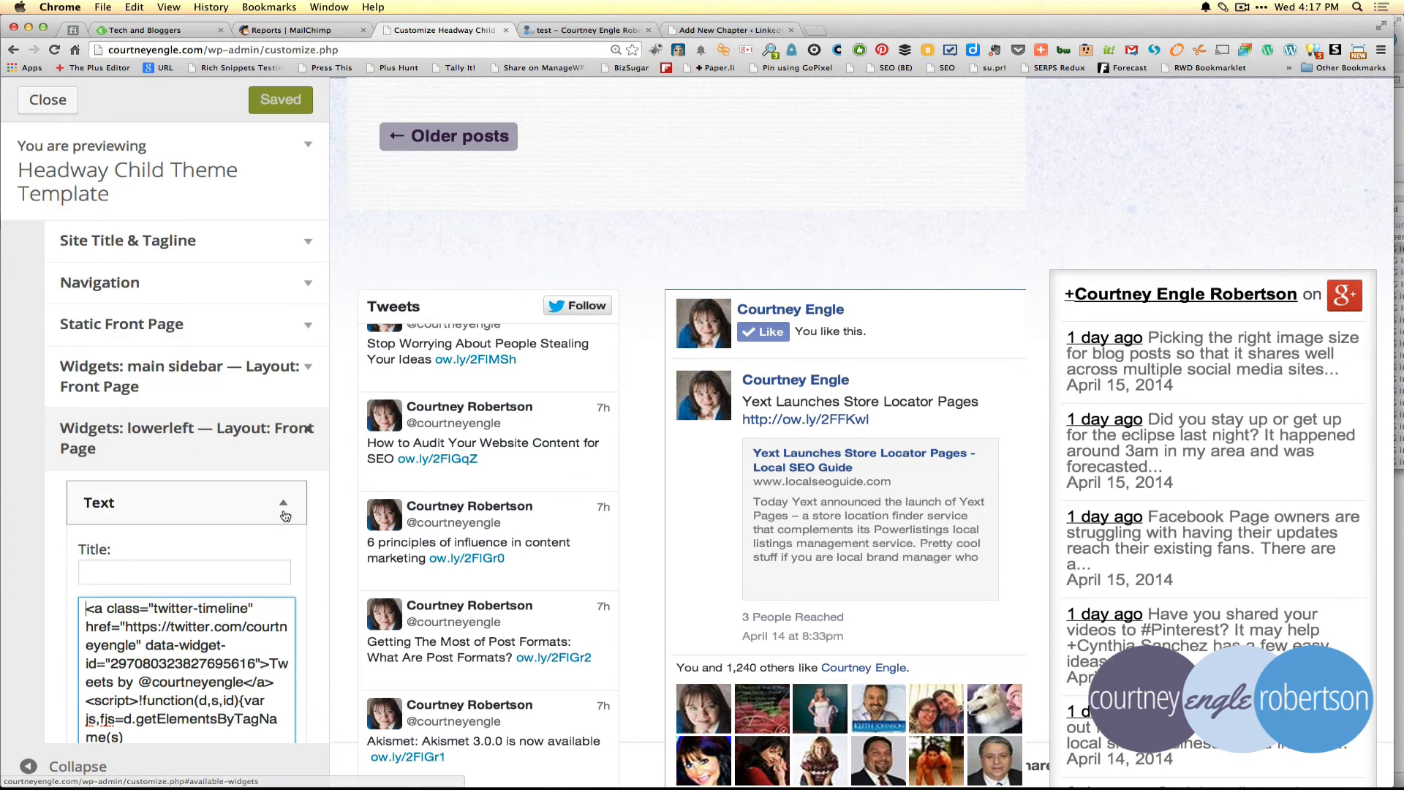
{"action": "left_click", "coordinate": [285, 515]}
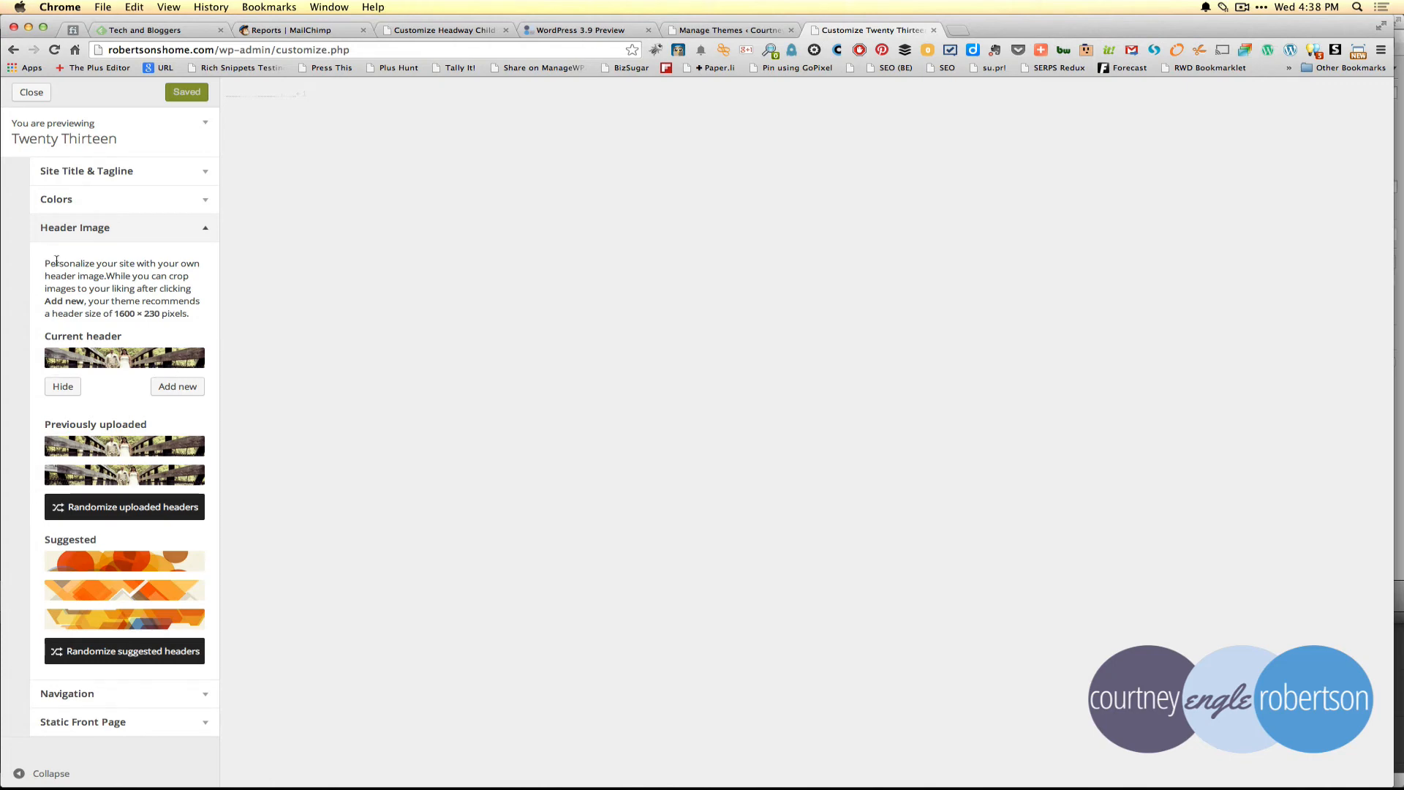
{"action": "key", "text": "super+shift+4"}
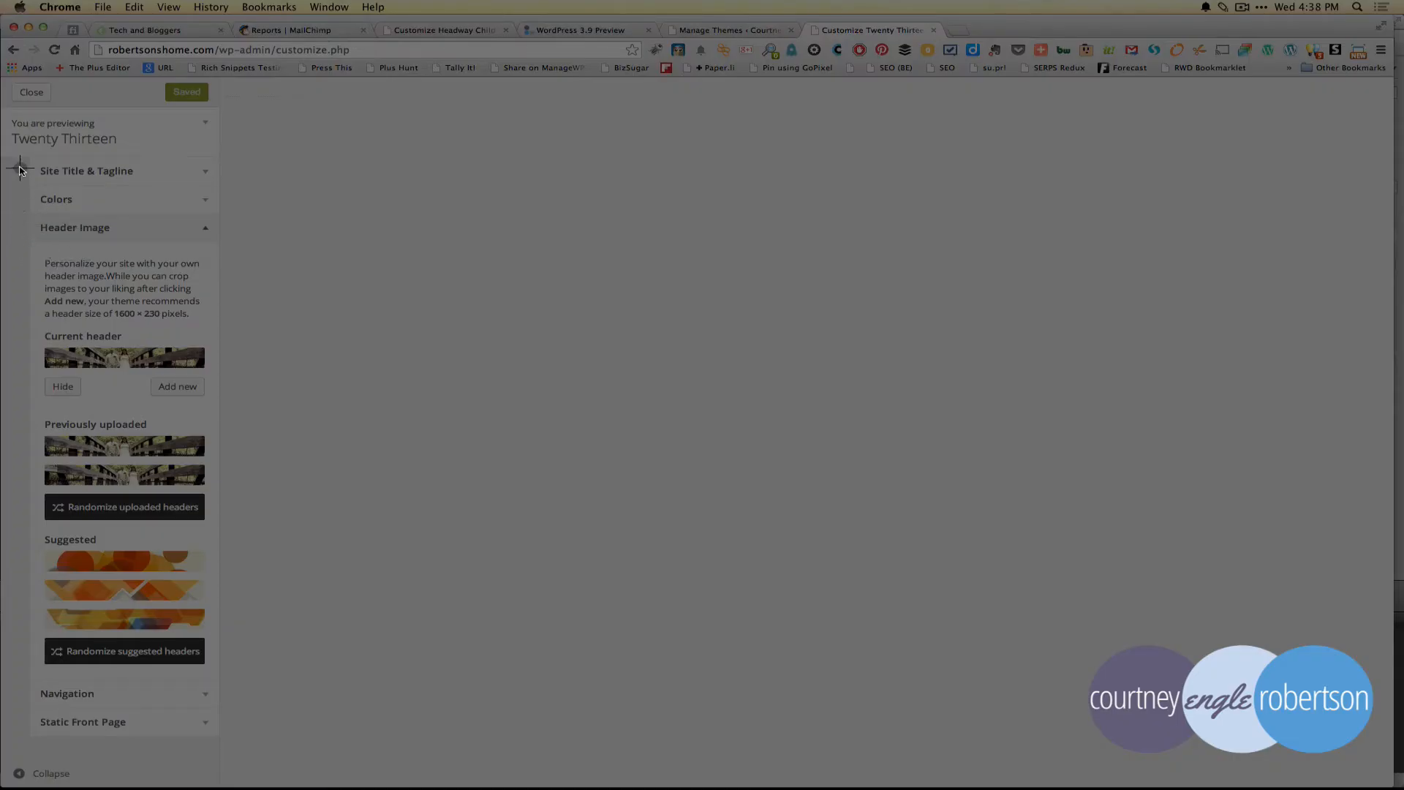
{"action": "left_click_drag", "start_coordinate": [19, 168], "coordinate": [233, 726]}
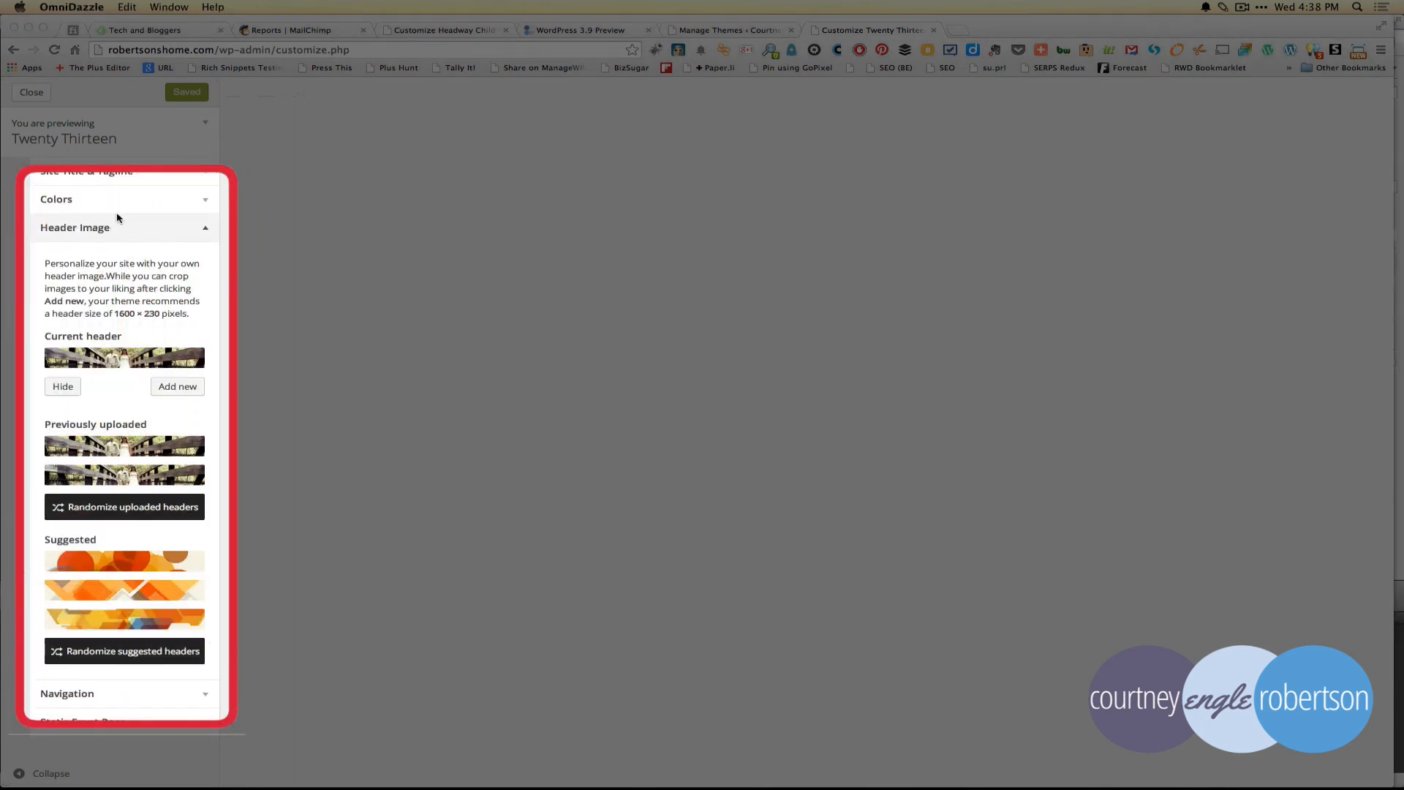
{"action": "key", "text": "ctrl+grave"}
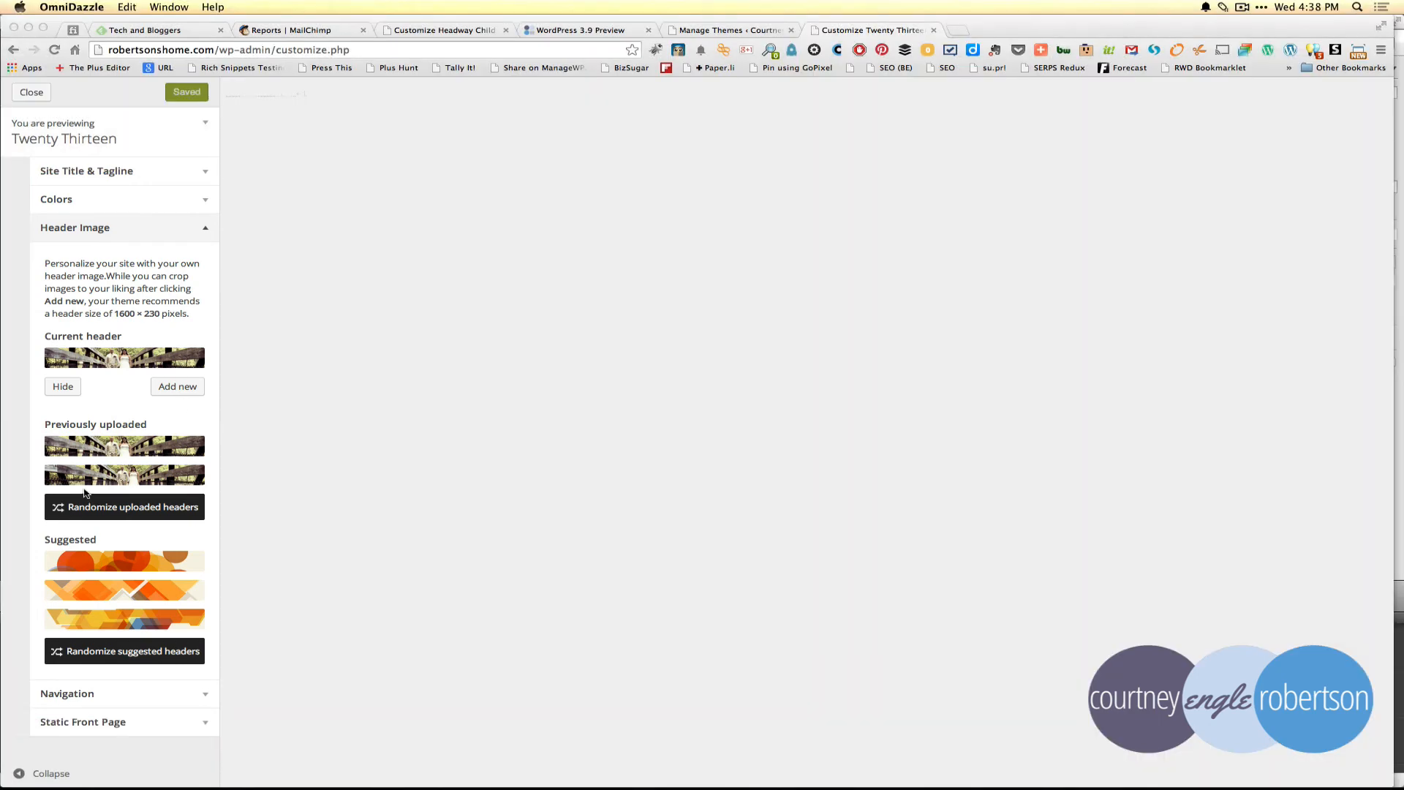
- Switch to the site's installed themes page and dismiss the Live Widget Previews feature notice
{"action": "left_click", "coordinate": [716, 30]}
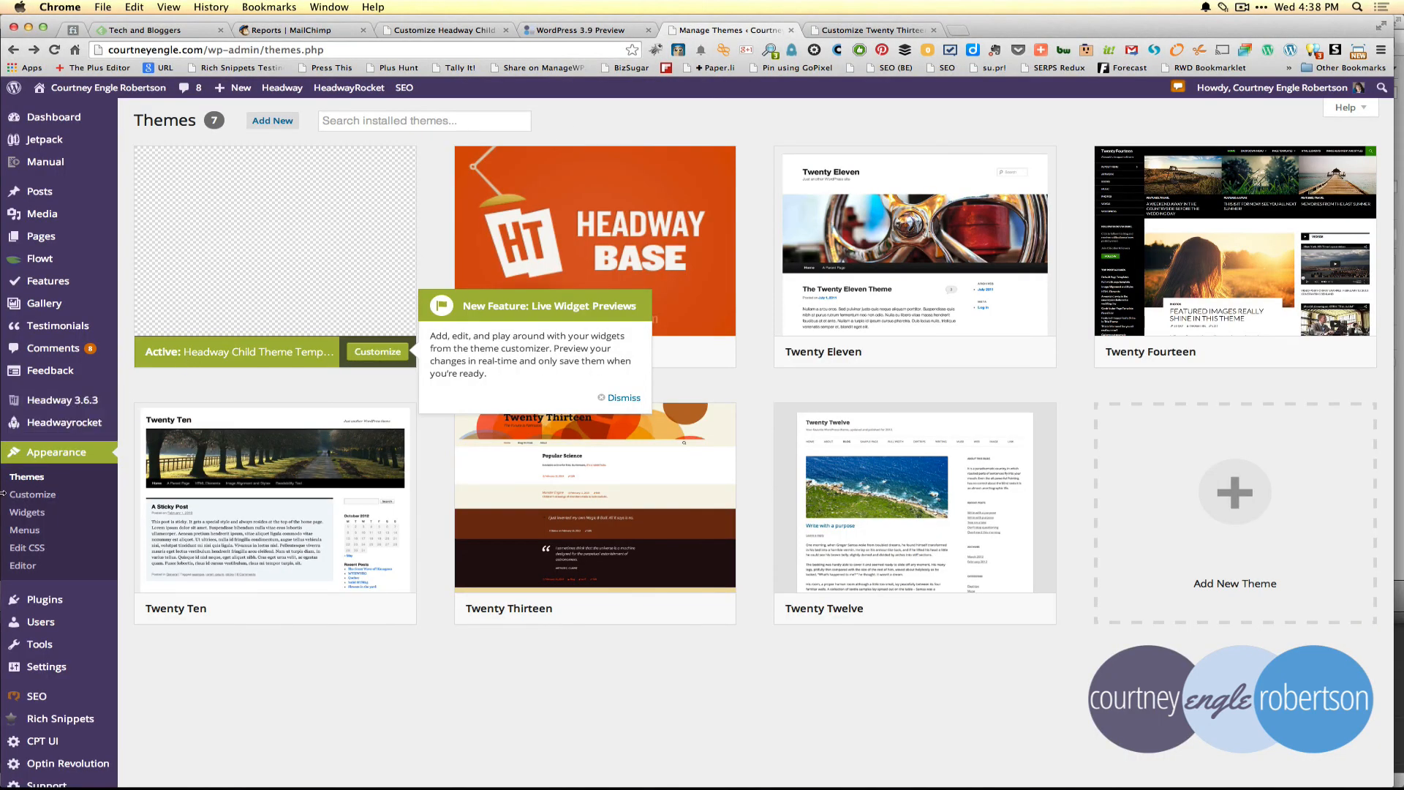
{"action": "key", "text": "ctrl+grave"}
{"action": "left_click_drag", "start_coordinate": [14, 480], "coordinate": [89, 585]}
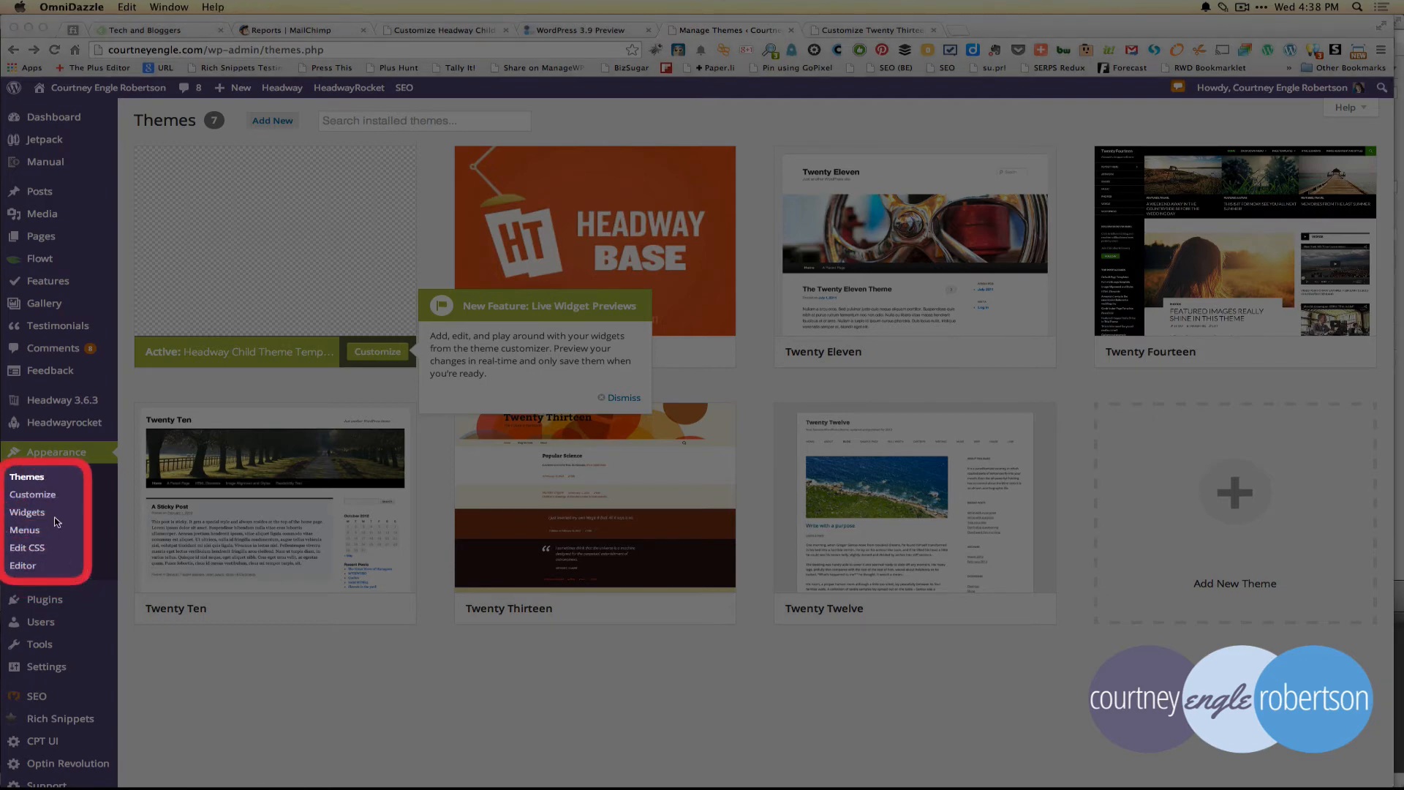
{"action": "key", "text": "ctrl+grave"}
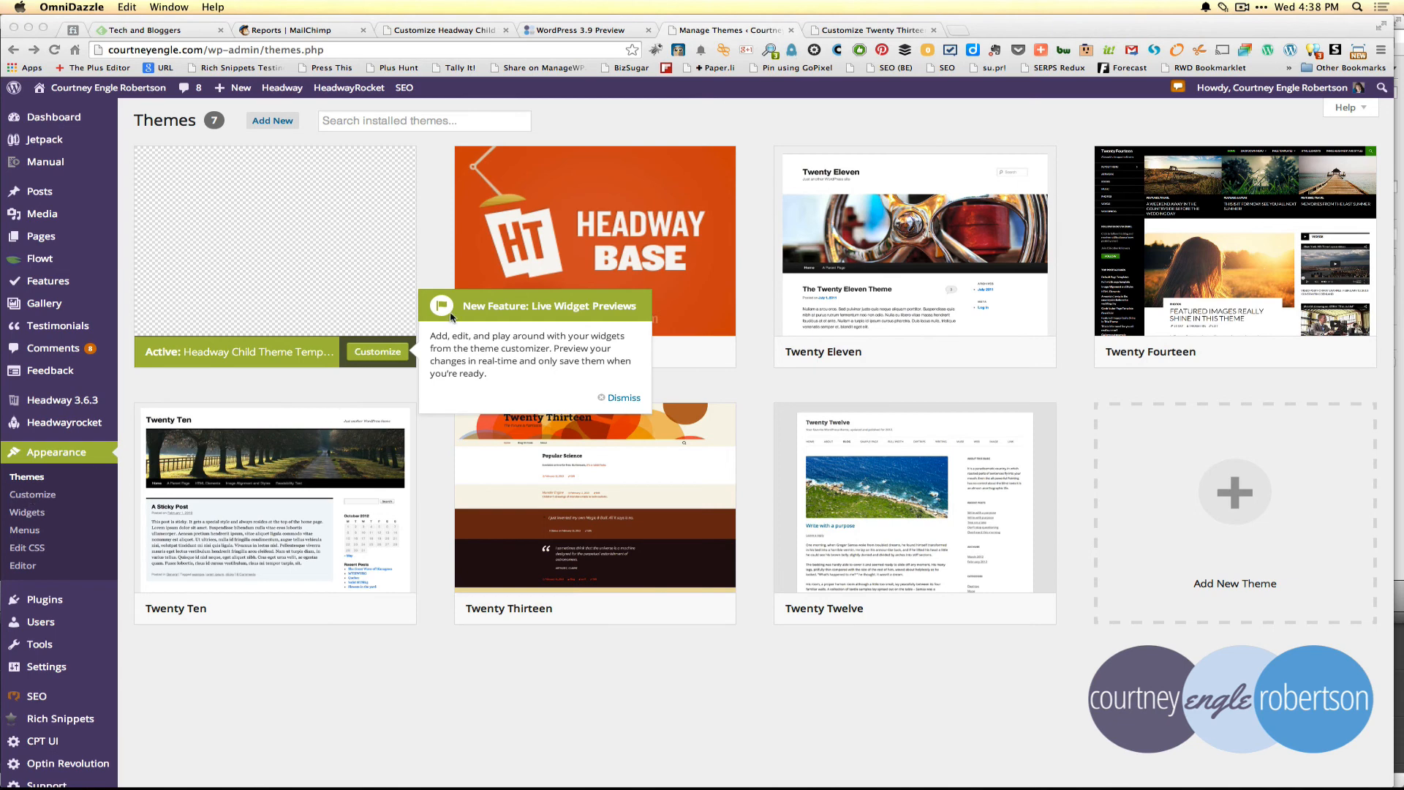
{"action": "key", "text": "ctrl+grave"}
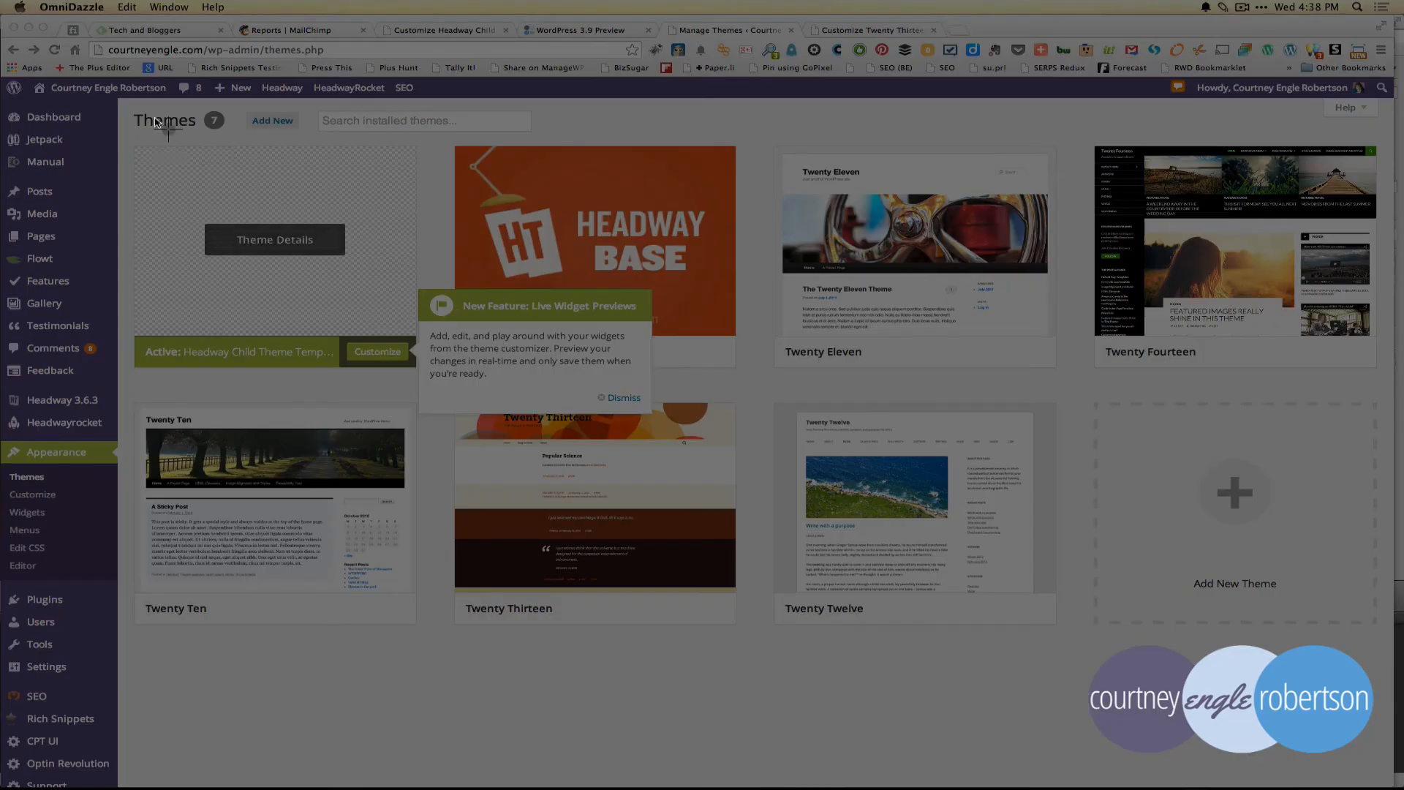
{"action": "left_click_drag", "start_coordinate": [136, 107], "coordinate": [1008, 700]}
{"action": "key", "text": "ctrl+grave"}
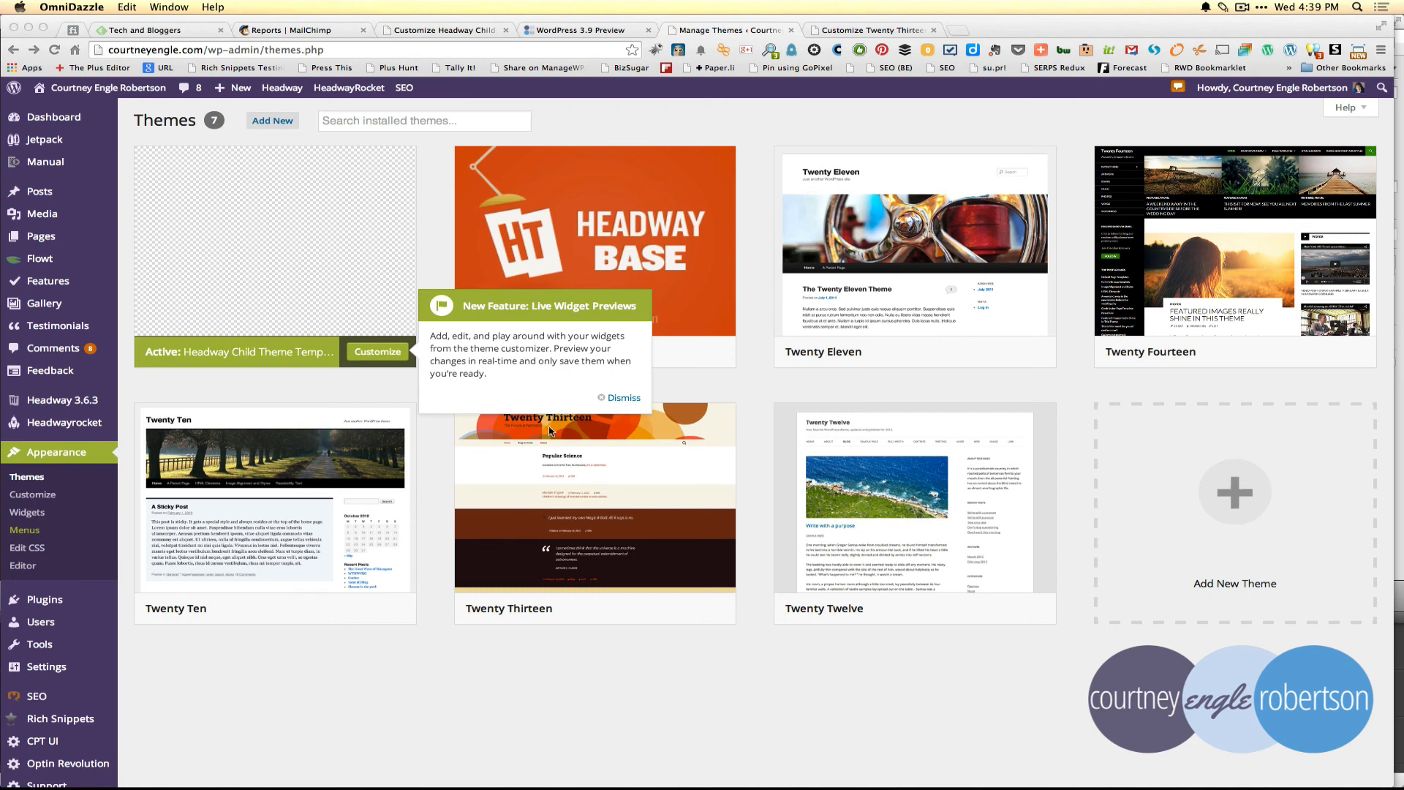
{"action": "left_click", "coordinate": [623, 399]}
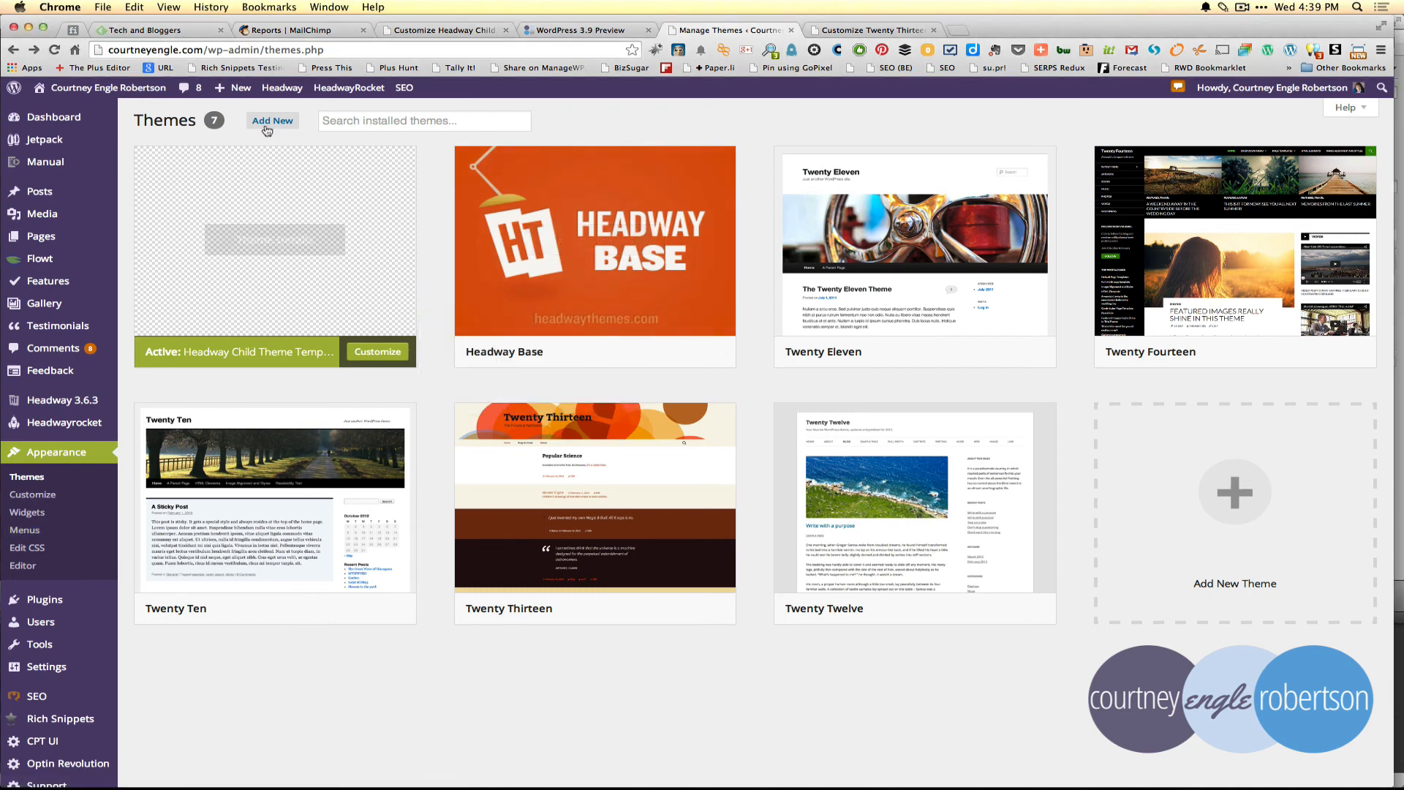
- Open the page for adding new themes and browse the featured themes
{"action": "left_click", "coordinate": [352, 123]}
{"action": "left_click", "coordinate": [279, 122]}
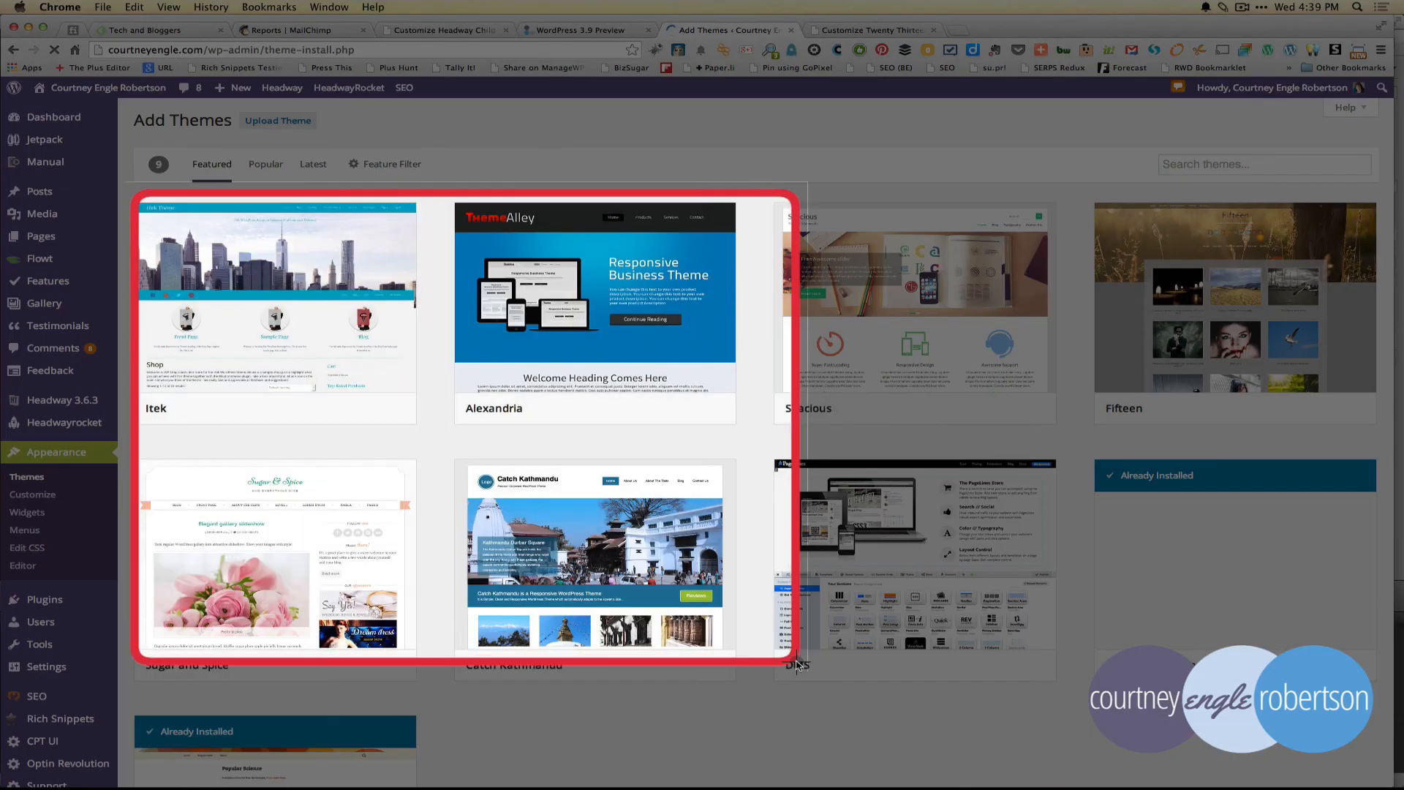
{"action": "left_click_drag", "start_coordinate": [1078, 787], "coordinate": [1119, 775]}
{"action": "key", "text": "ctrl+grave"}
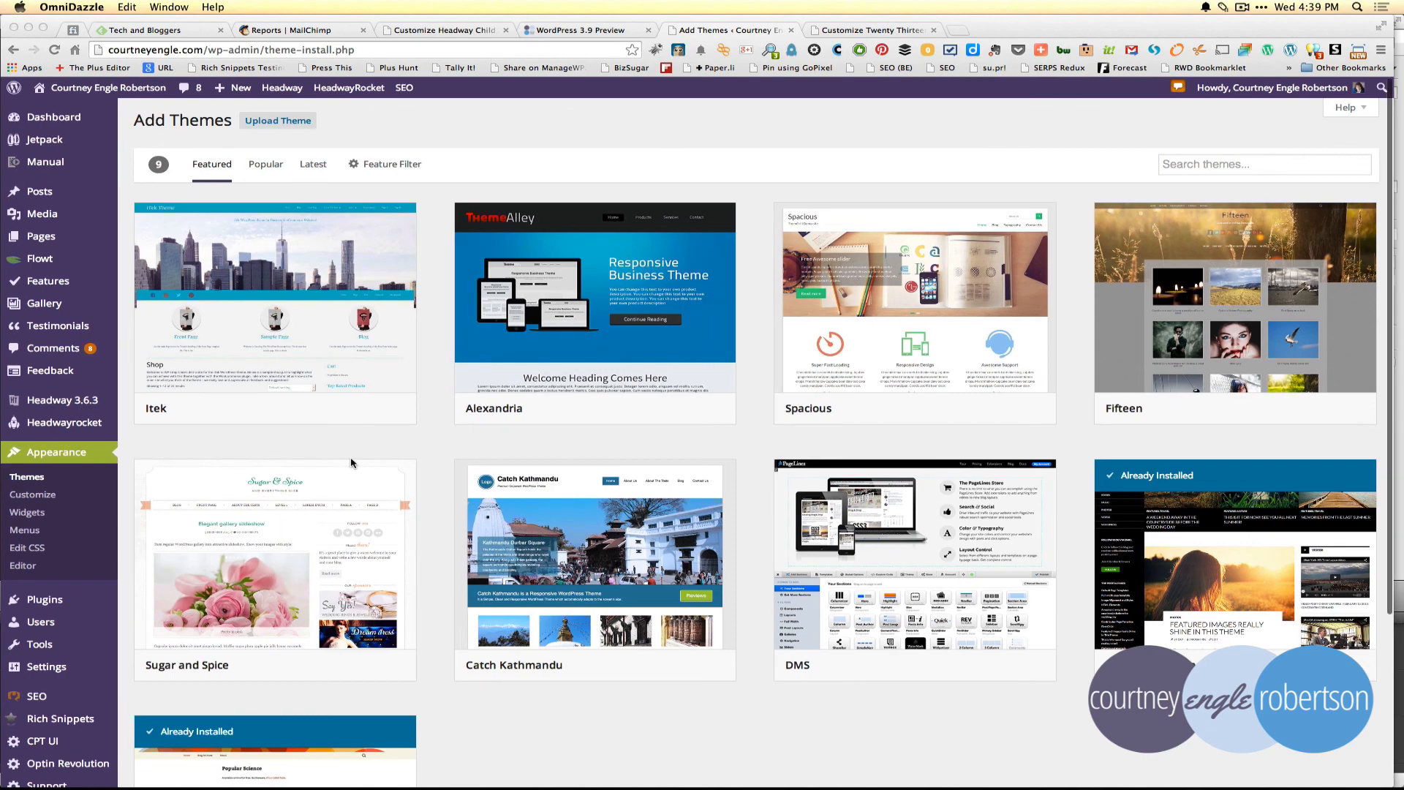
{"action": "scroll", "coordinate": [351, 462], "scroll_direction": "down", "scroll_amount": 1}
{"action": "scroll", "coordinate": [351, 462], "scroll_direction": "down", "scroll_amount": 4}
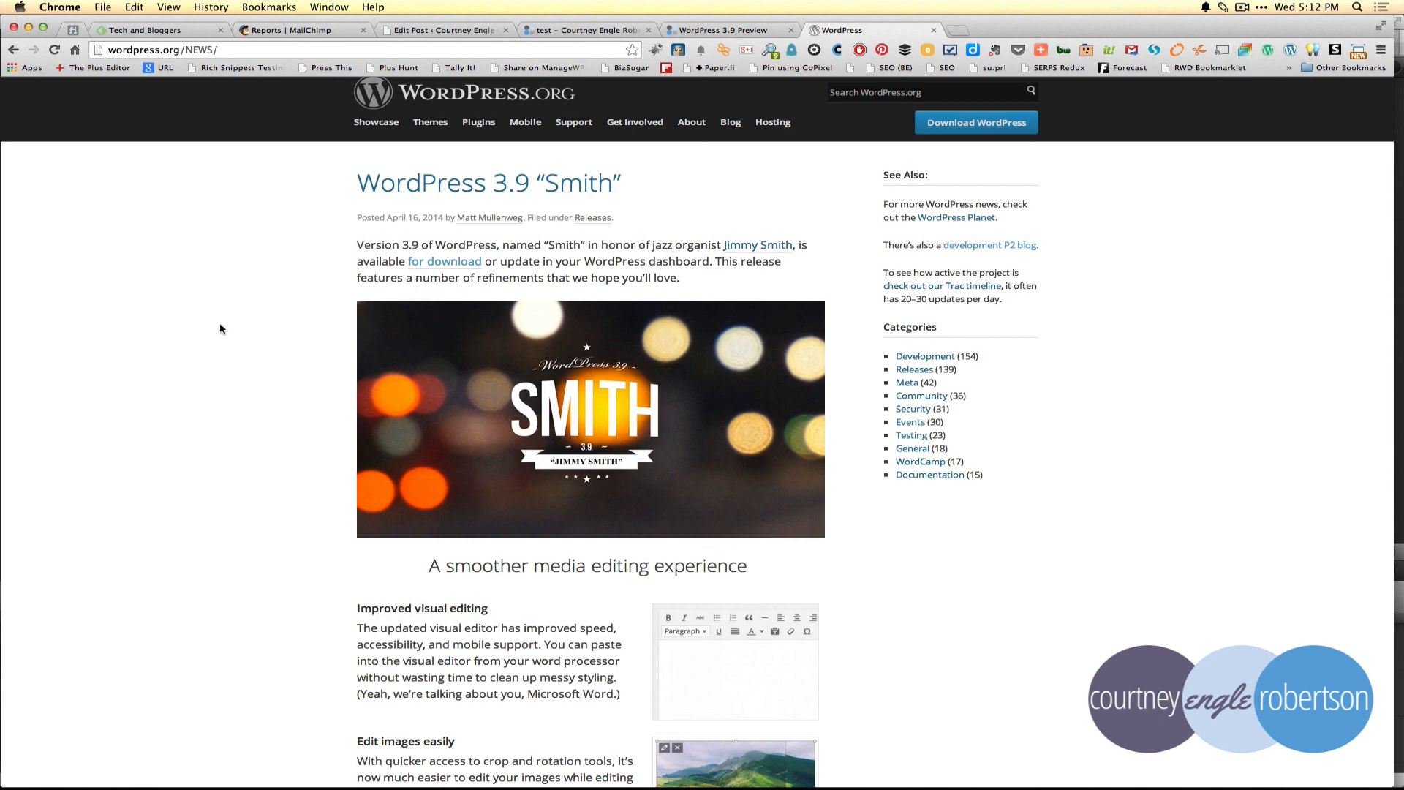
- Read through the WordPress 3.9 "Smith" release announcement on WordPress.org, down to the gallery and audio features
{"action": "scroll", "coordinate": [220, 329], "scroll_direction": "down", "scroll_amount": 2}
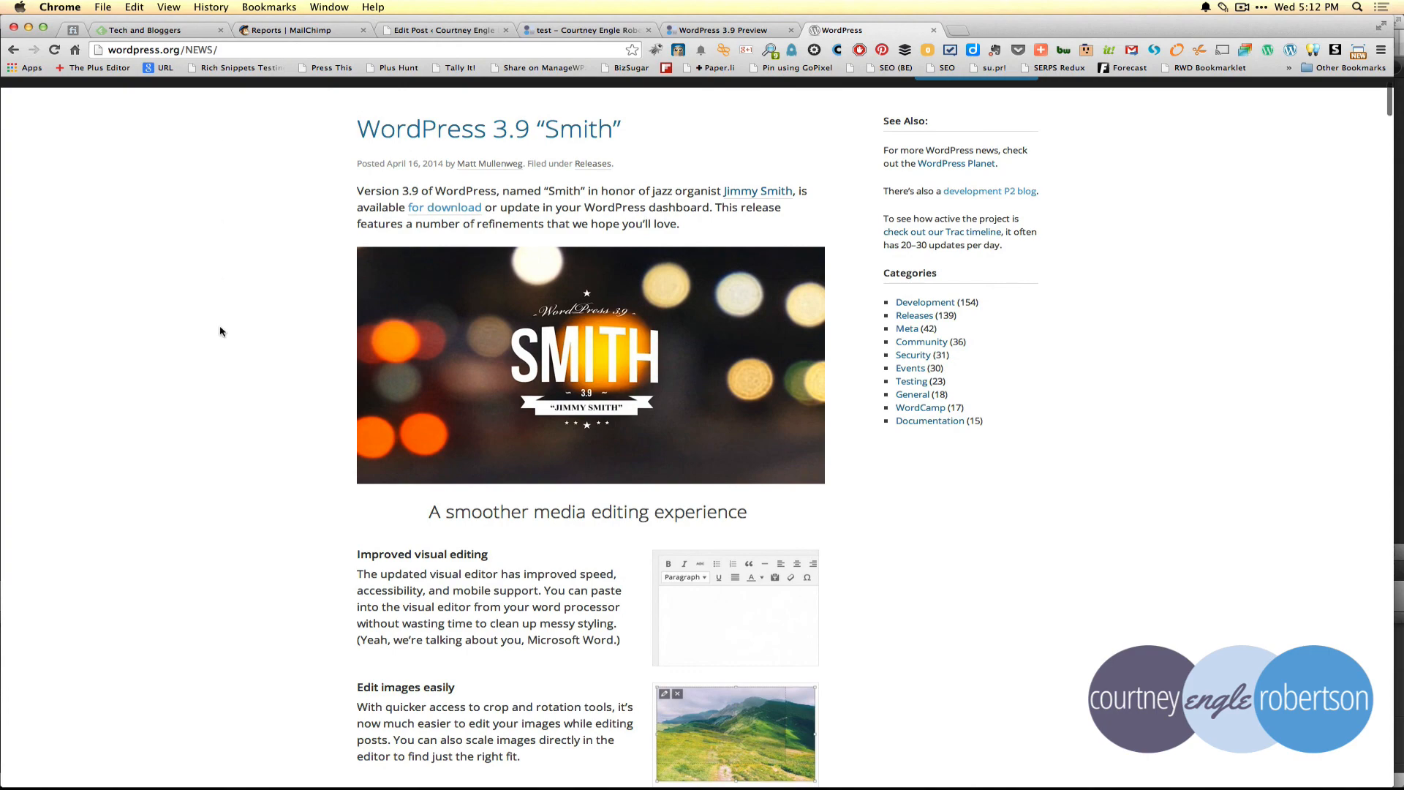
{"action": "scroll", "coordinate": [220, 330], "scroll_direction": "down", "scroll_amount": 5}
{"action": "scroll", "coordinate": [221, 331], "scroll_direction": "down", "scroll_amount": 20}
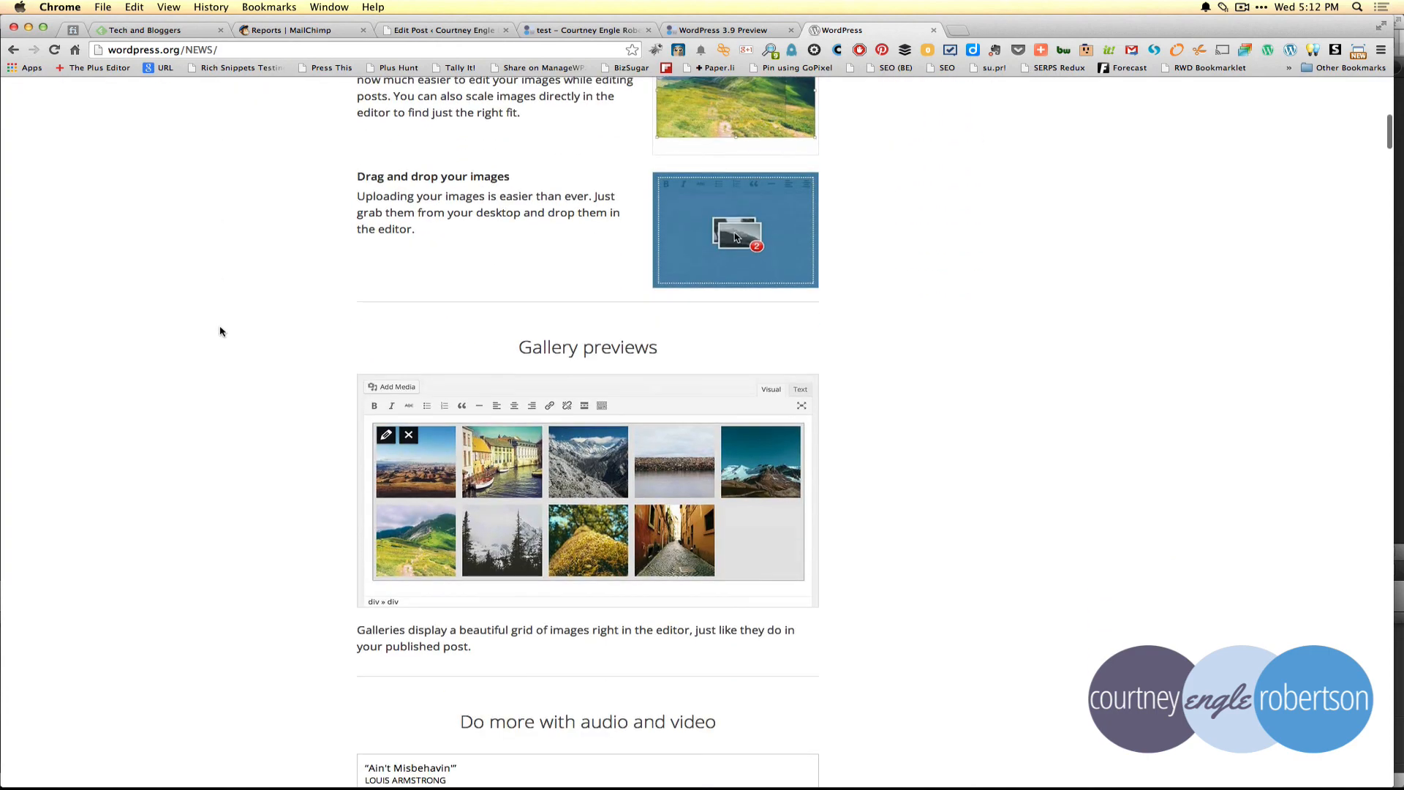